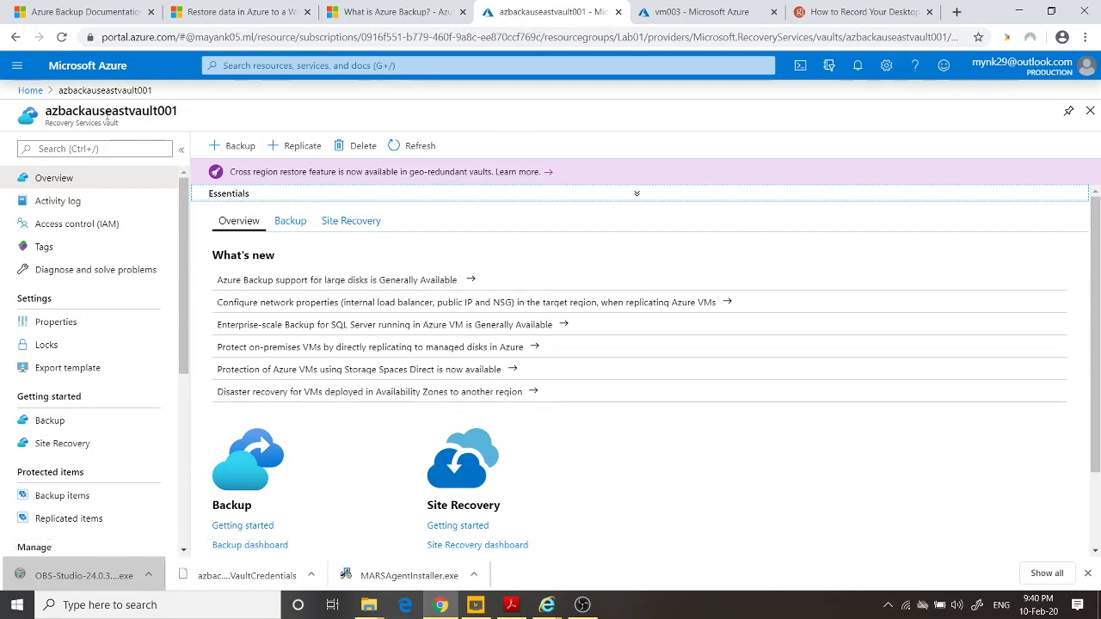
Review the resources in the Lab01 resource group and open the azbackauseastvault001 Recovery Services vault.
left_click(31, 90)
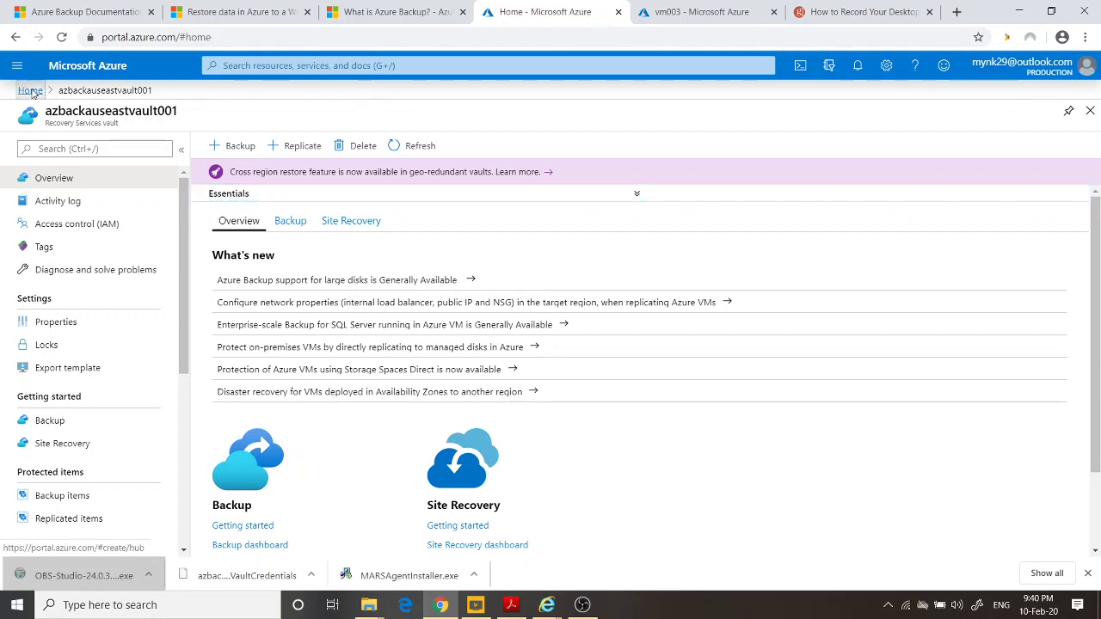
left_click(188, 309)
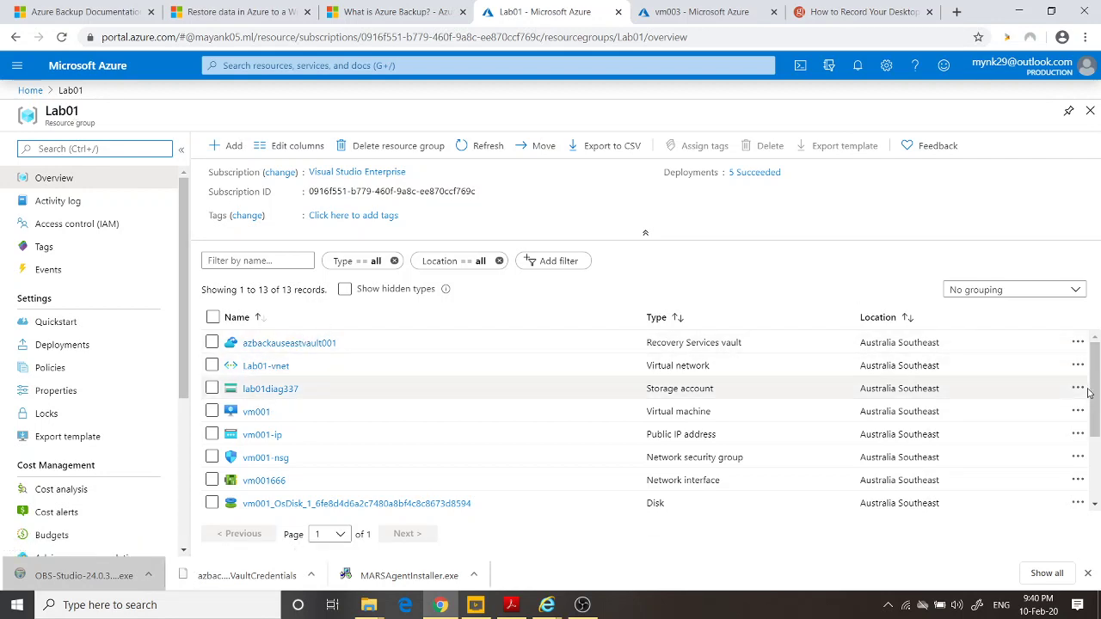
left_click_drag(1091, 394, 1096, 432)
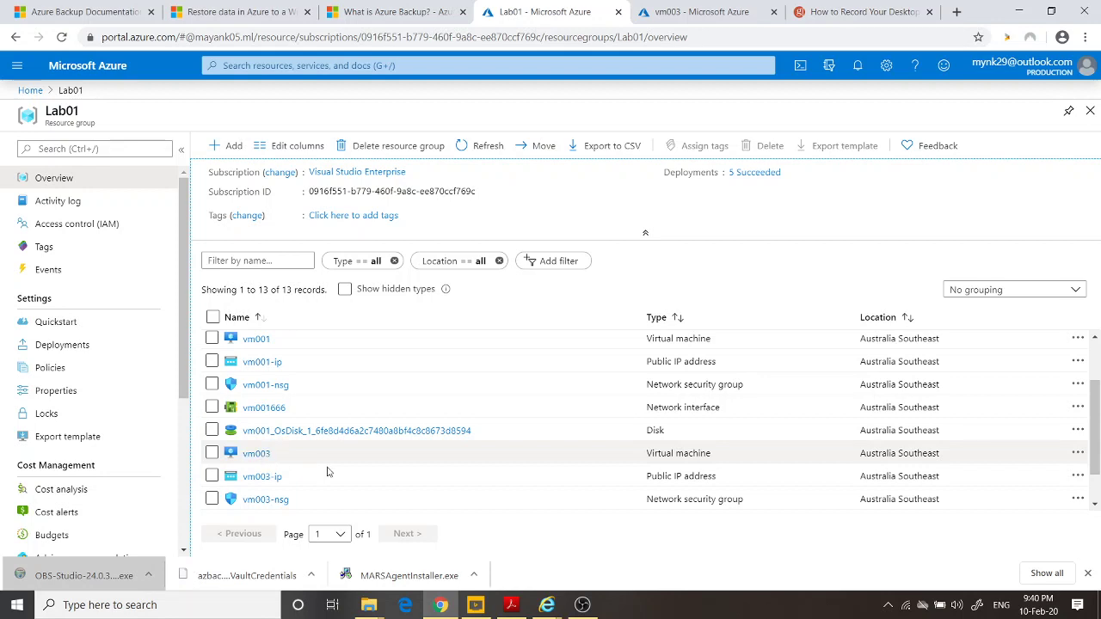
scroll(648, 344, "up", 2)
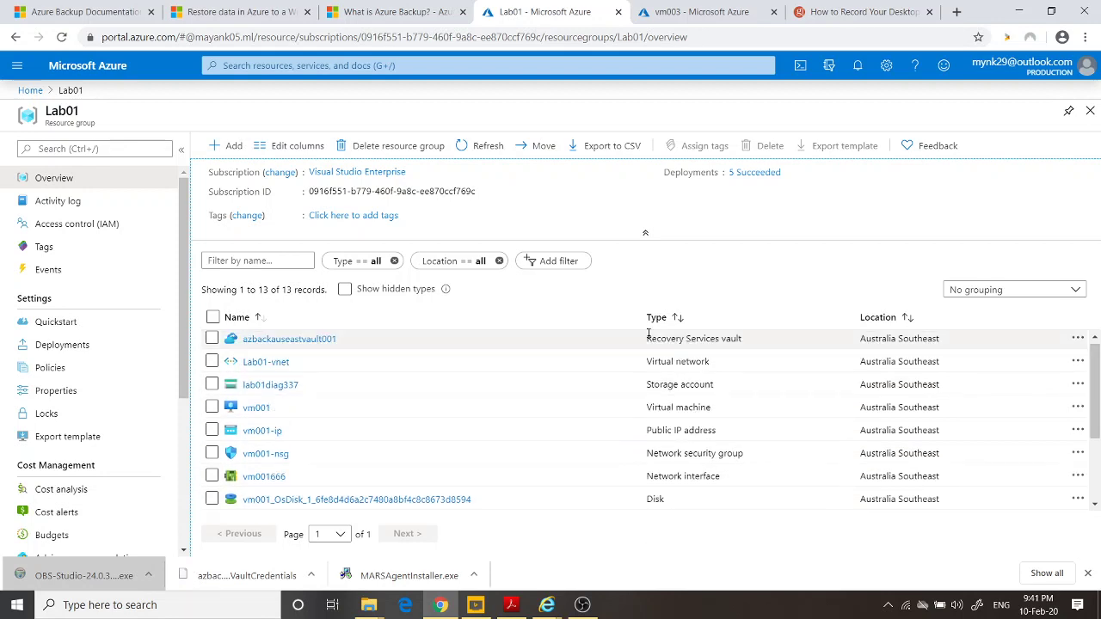
left_click(314, 344)
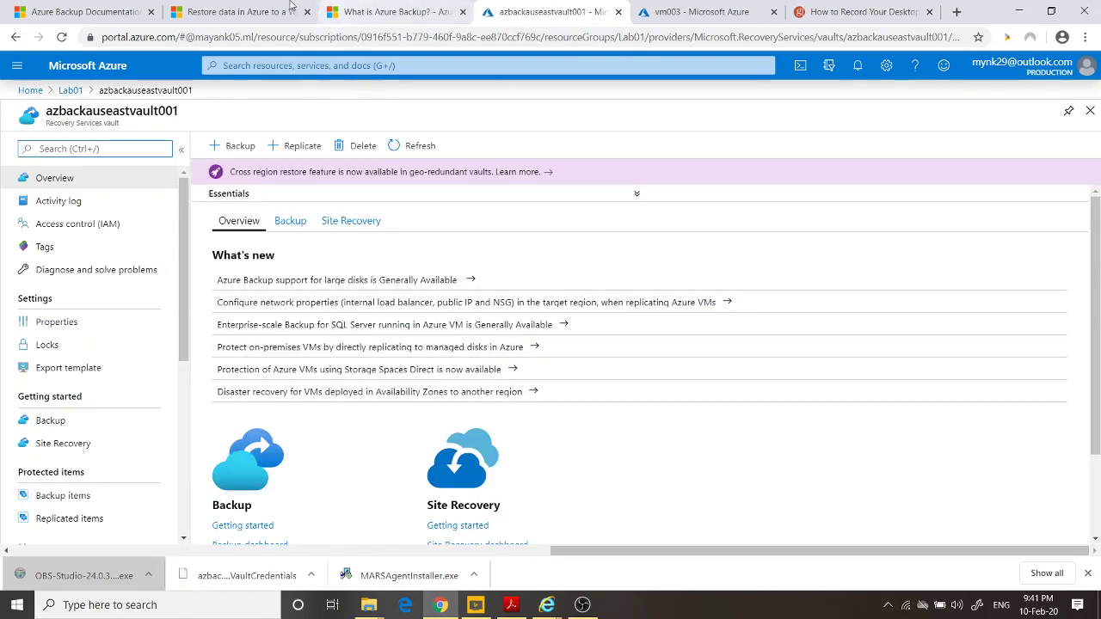
Read the Azure documentation on restoring files to Windows and the introduction to backing up Windows machines with the MARS agent.
left_click(242, 7)
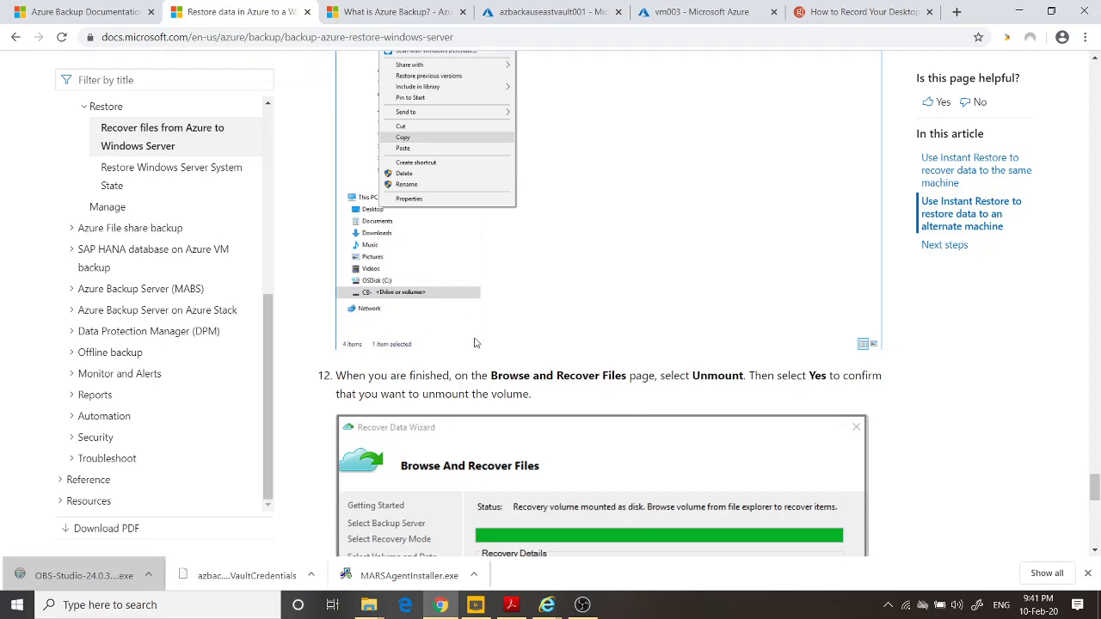
scroll(475, 343, "up", 20)
scroll(475, 342, "up", 10)
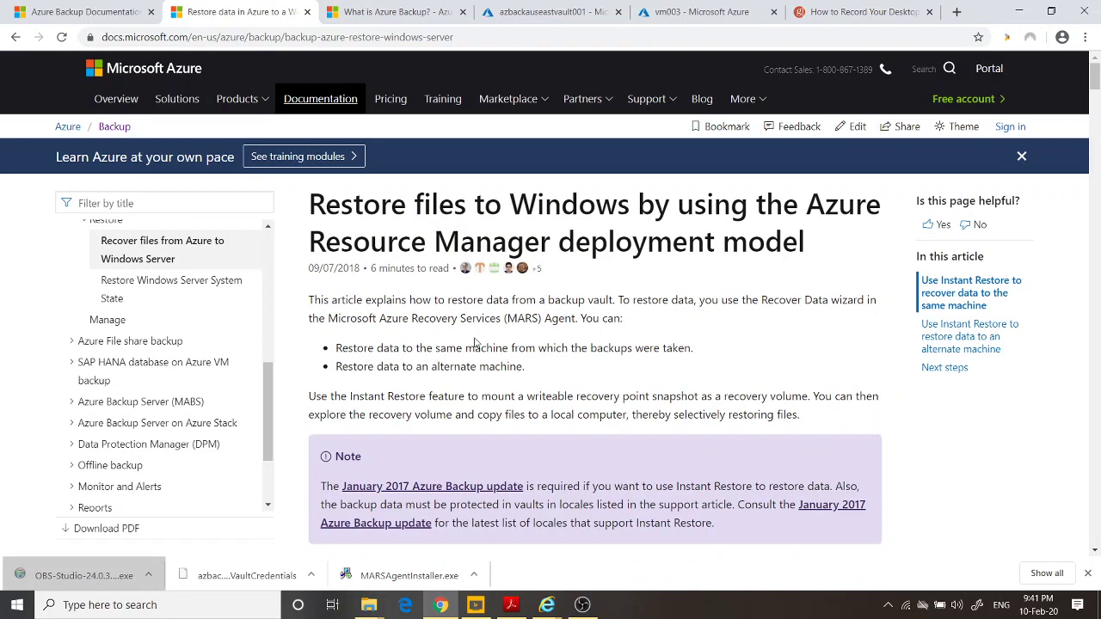
scroll(476, 340, "down", 5)
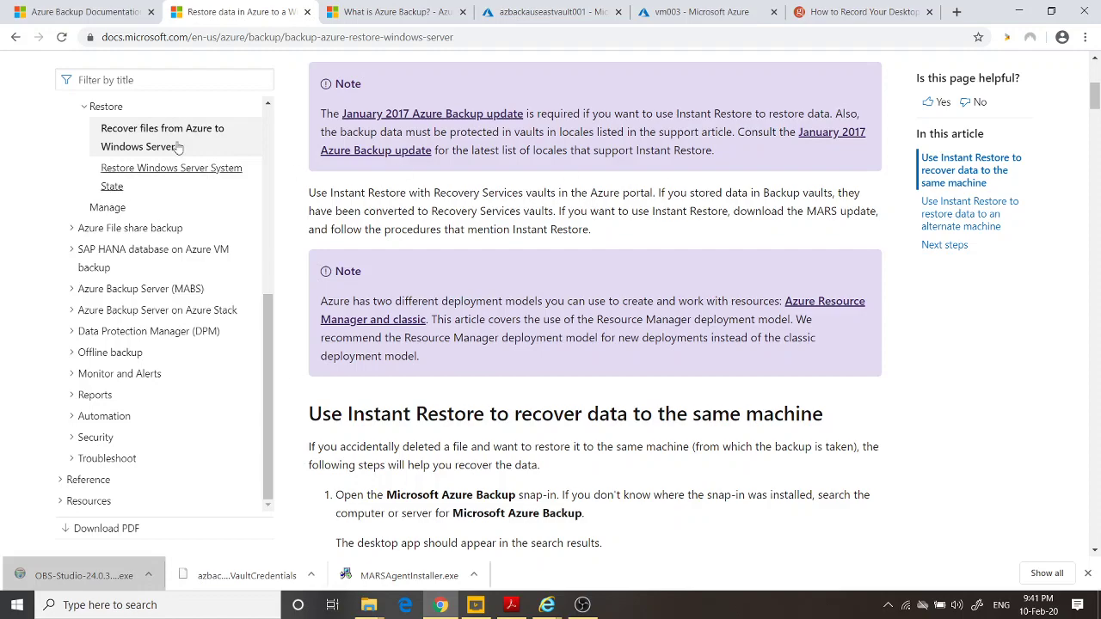
left_click(194, 191)
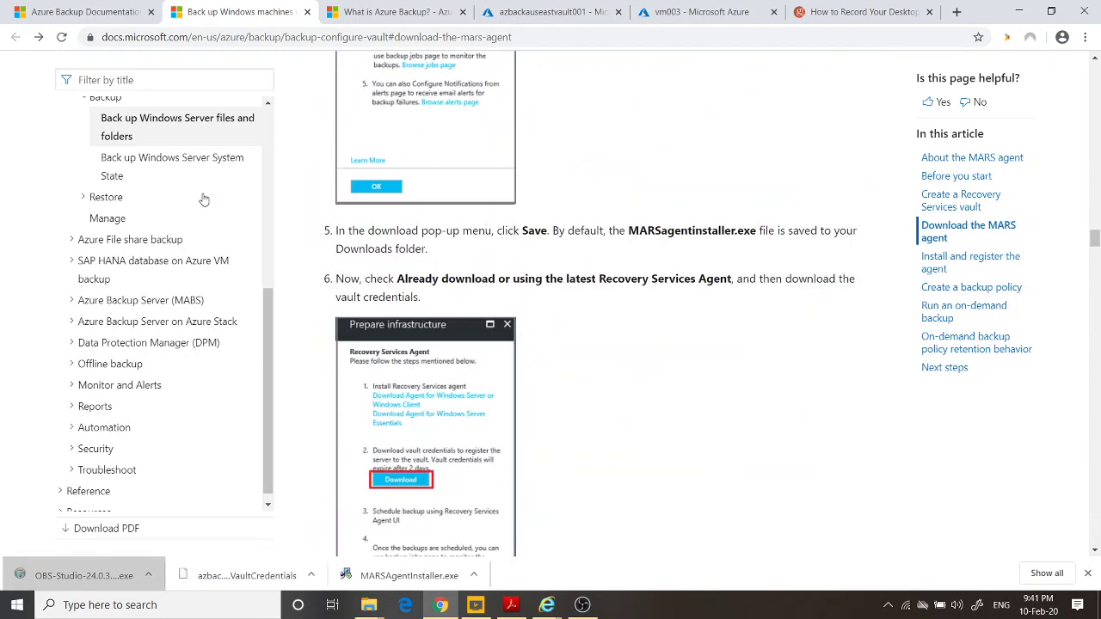
scroll(204, 195, "down", 4)
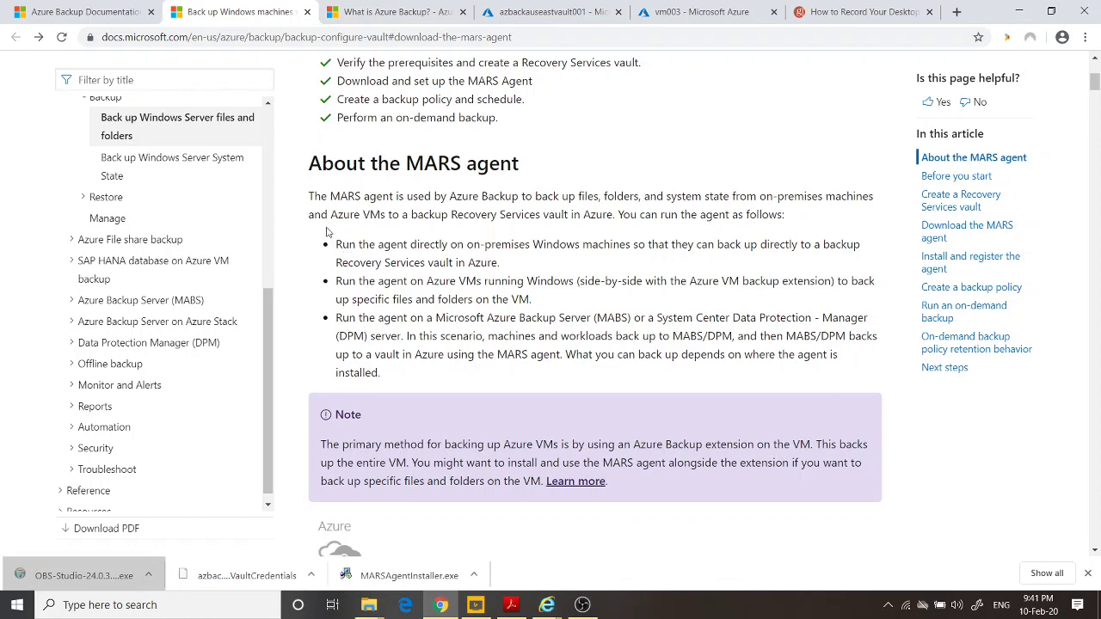
scroll(351, 244, "up", 2)
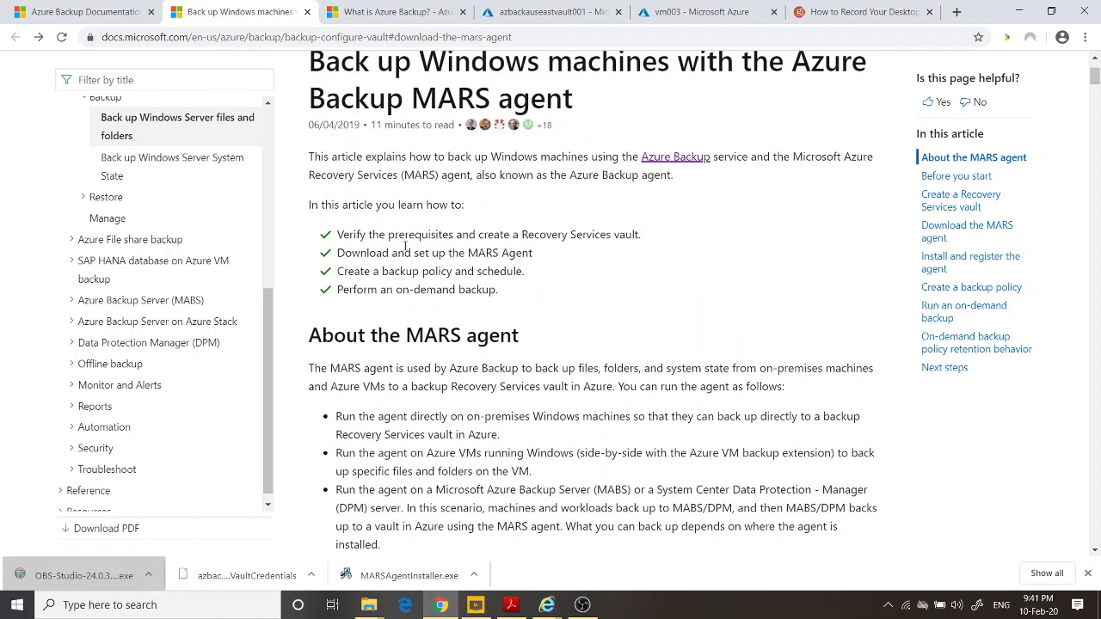
left_click_drag(384, 253, 537, 264)
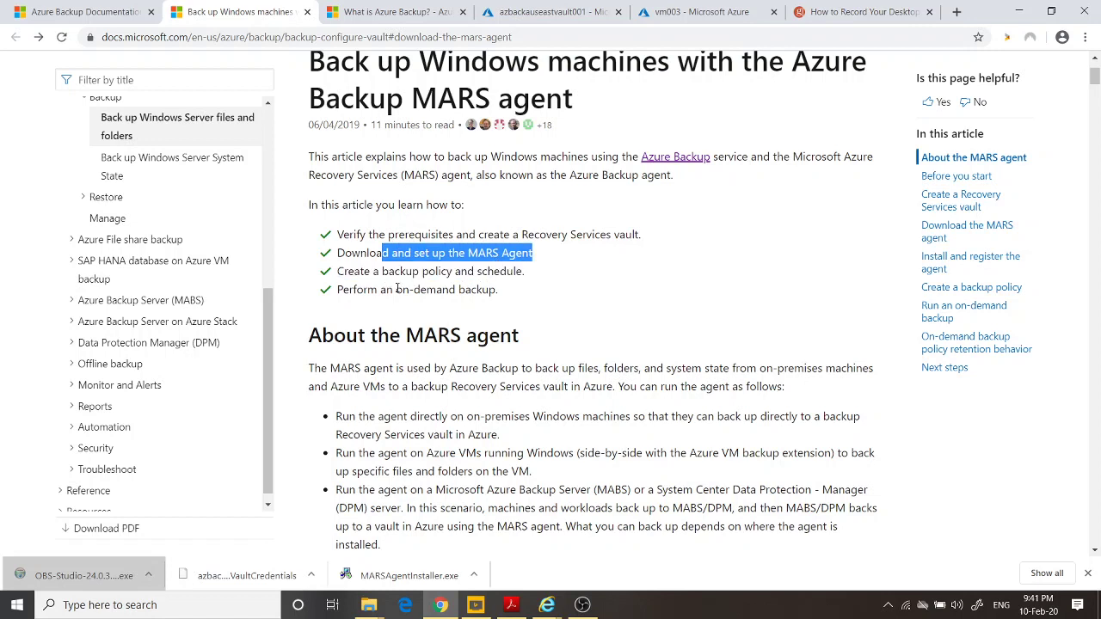
left_click_drag(414, 289, 478, 273)
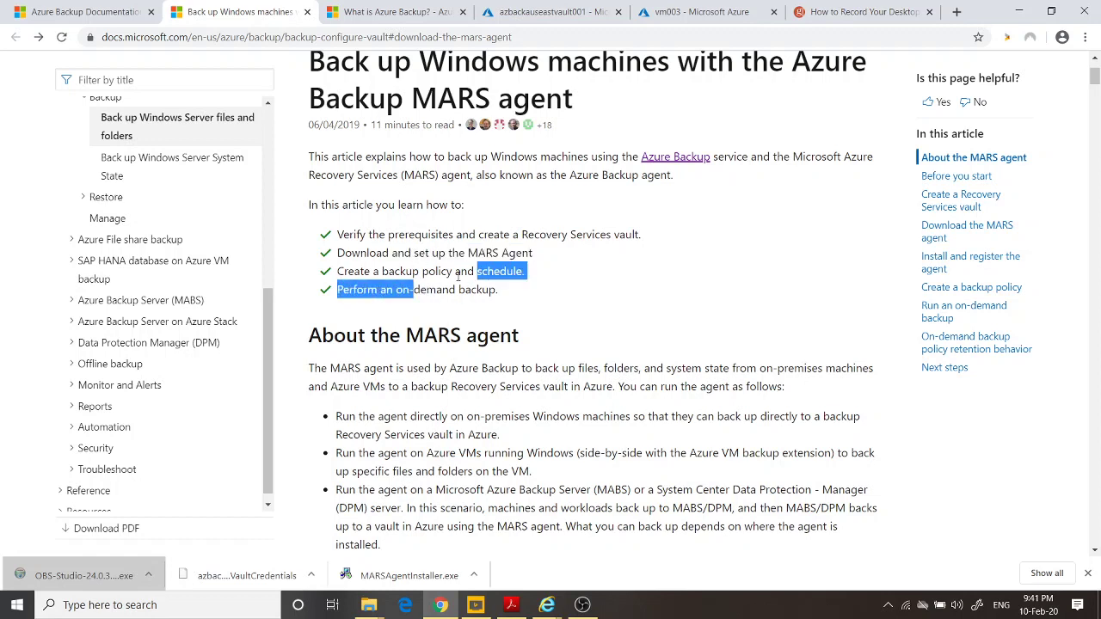
left_click(458, 277)
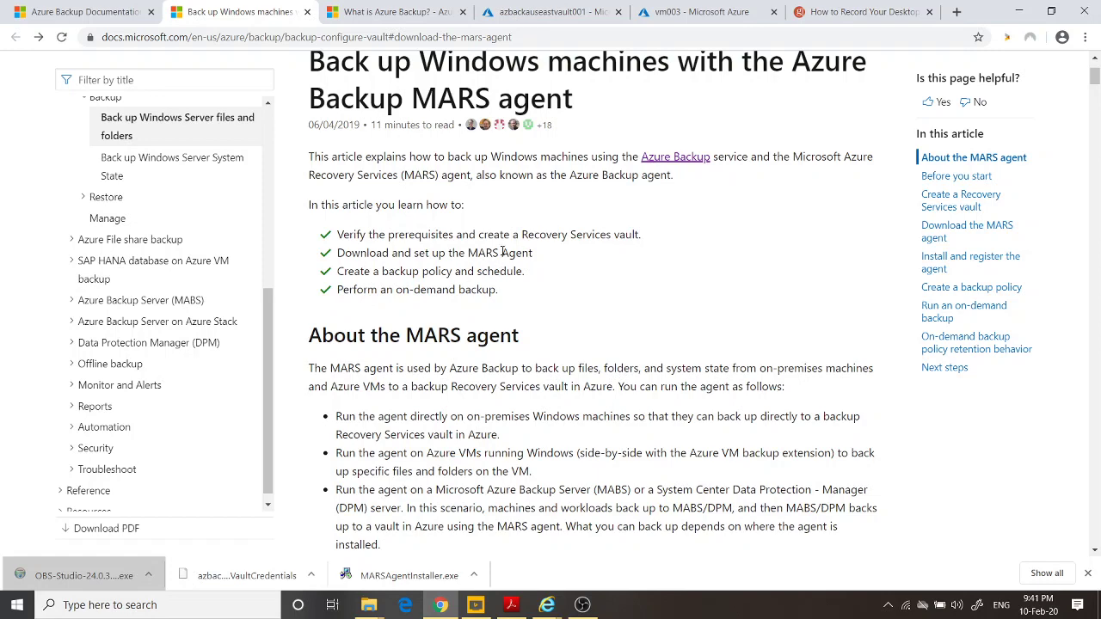
Set the azbackauseastvault001 backup goal to On-Premises with Files and folders, and open its Prepare infrastructure page.
left_click(540, 10)
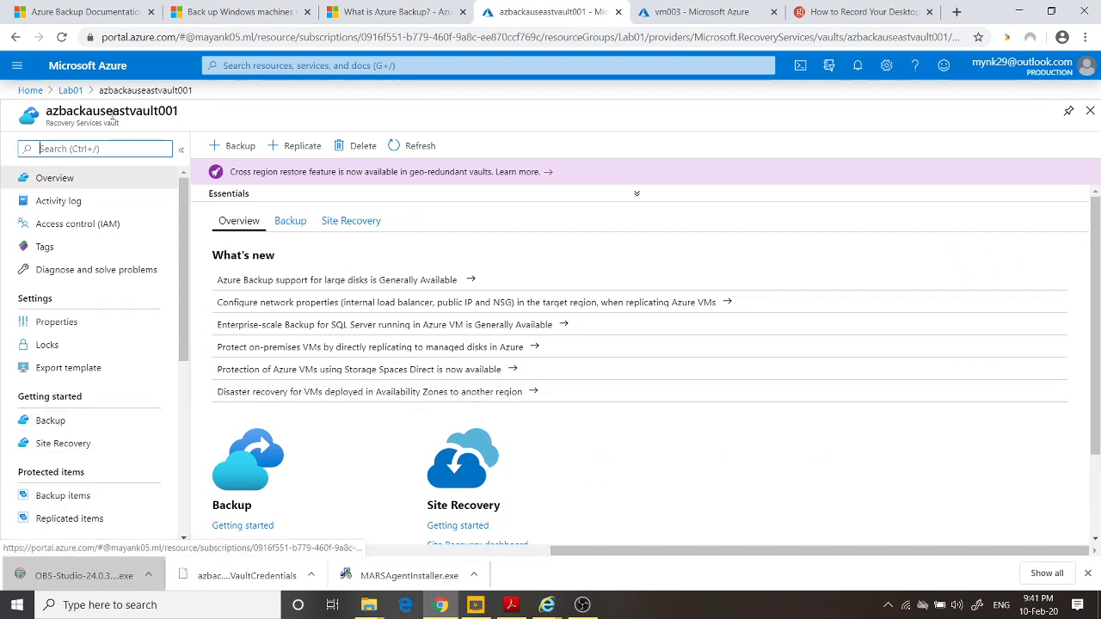
left_click(48, 421)
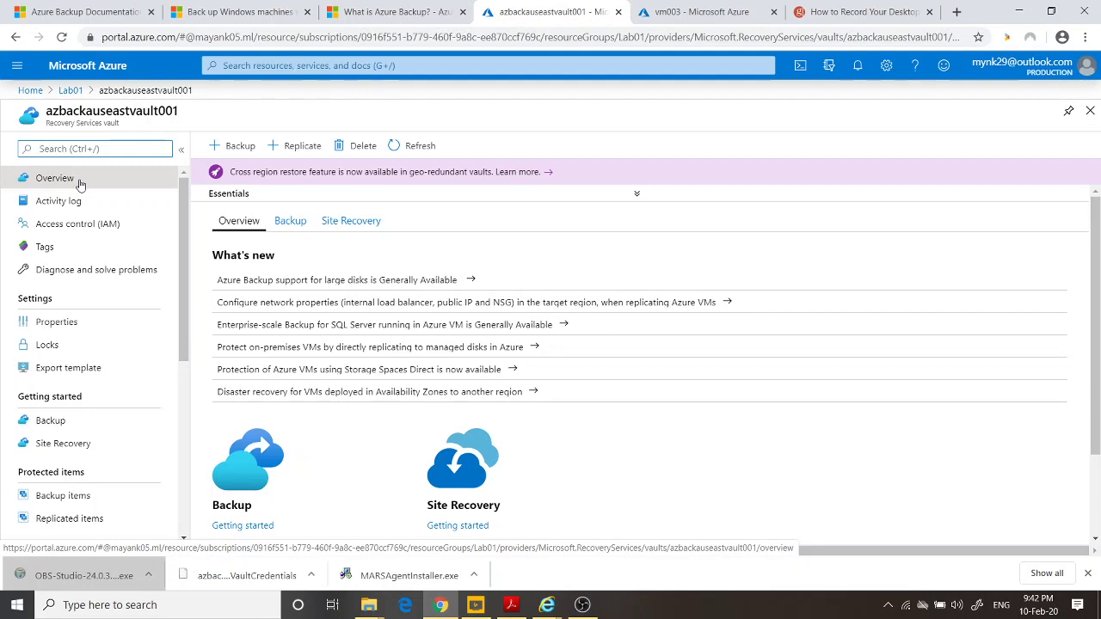
left_click(51, 420)
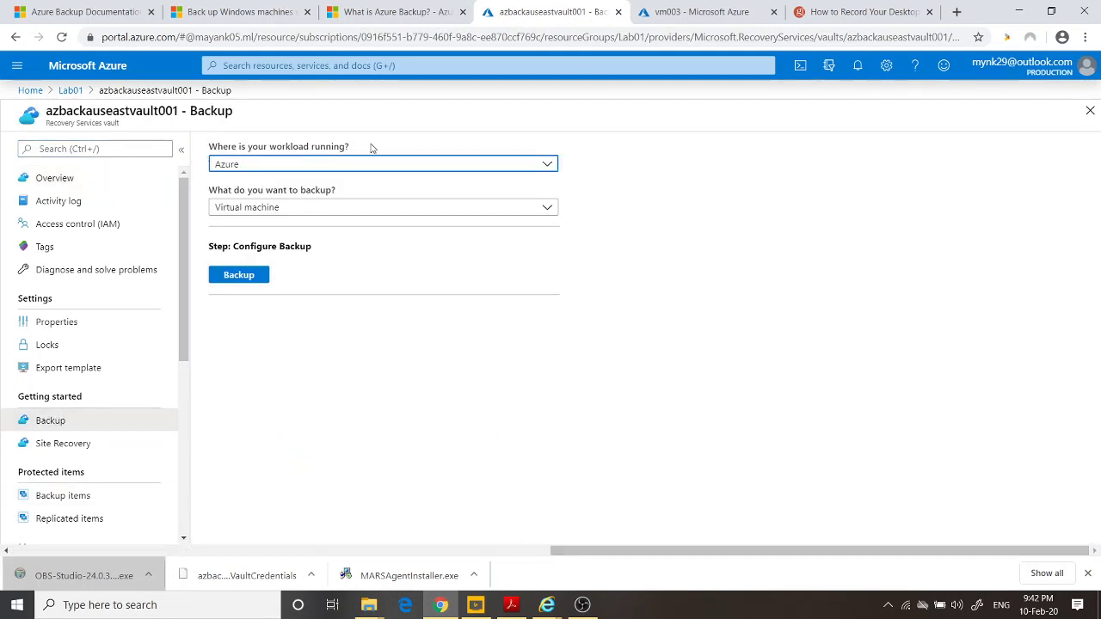
left_click(548, 164)
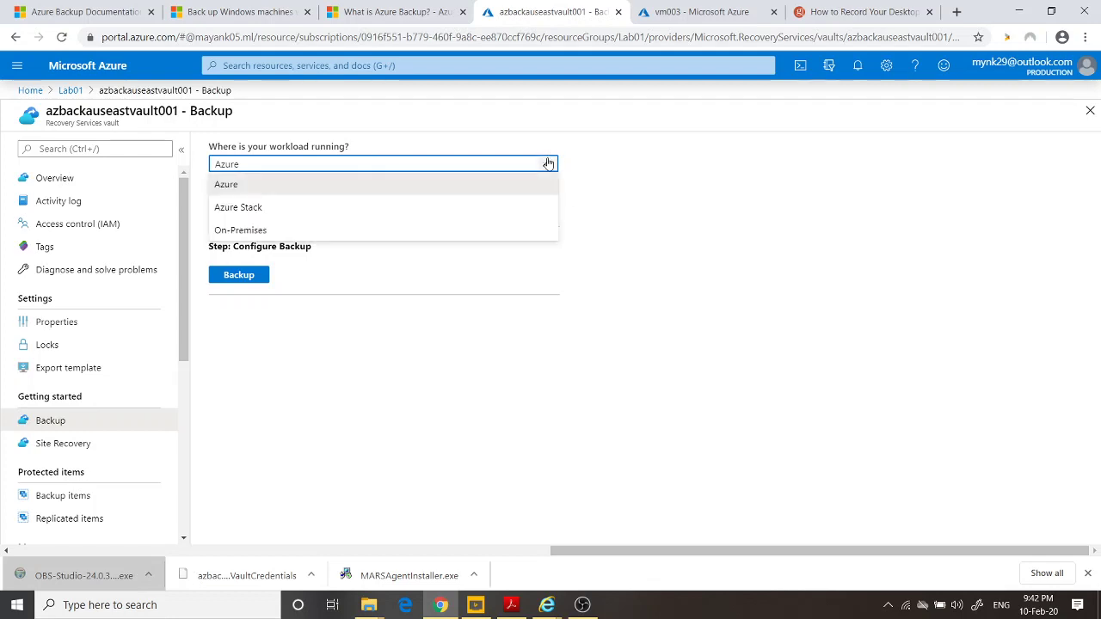
left_click(273, 238)
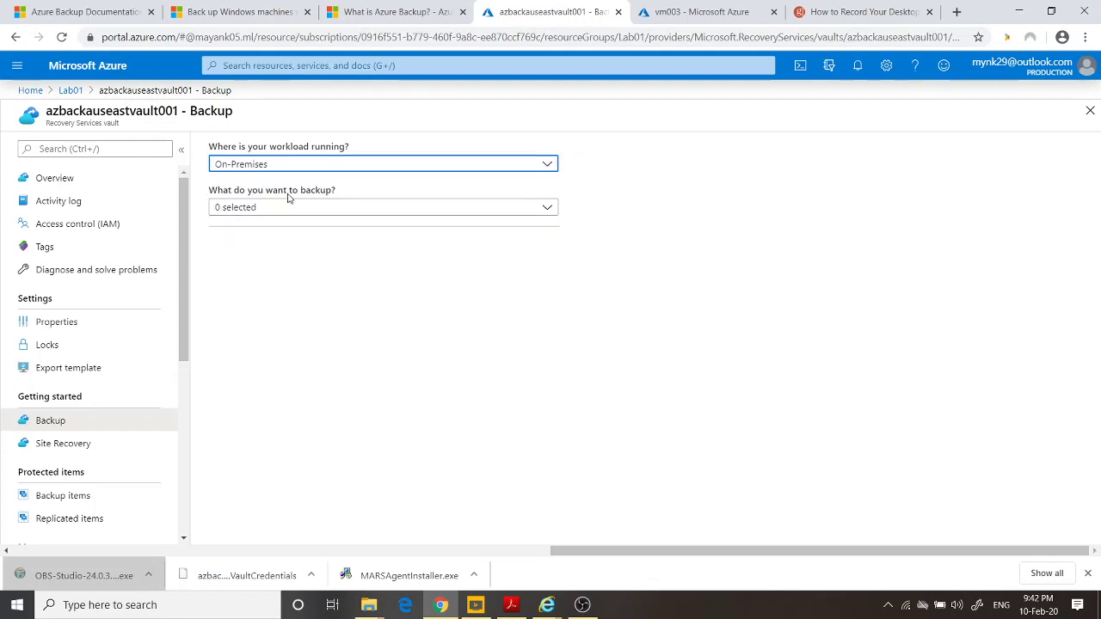
left_click(551, 210)
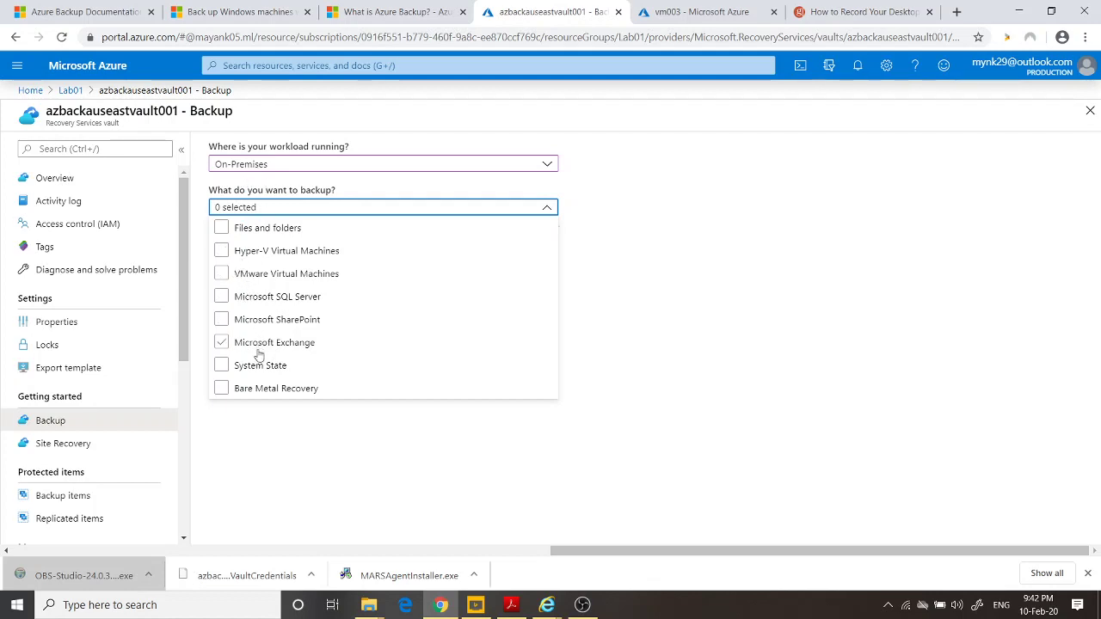
left_click(222, 229)
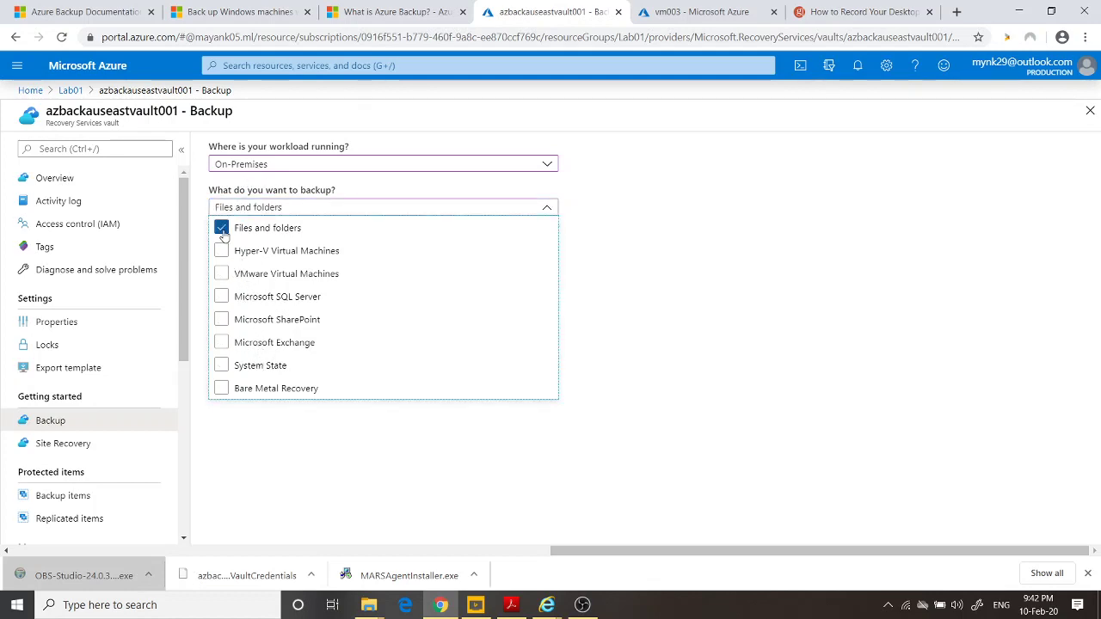
left_click(720, 288)
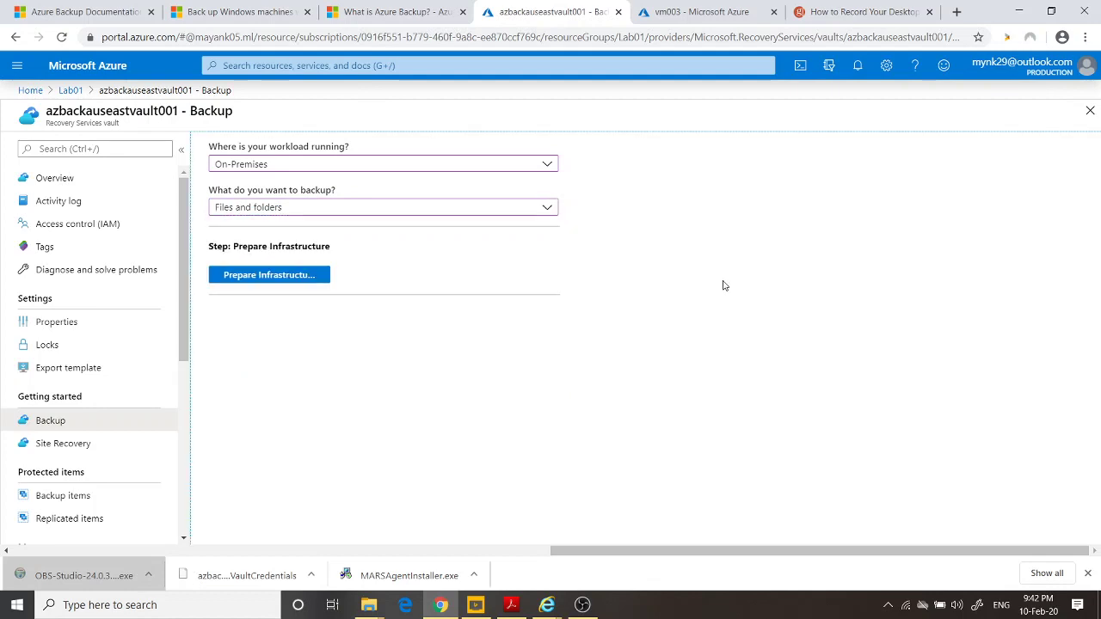
left_click(276, 282)
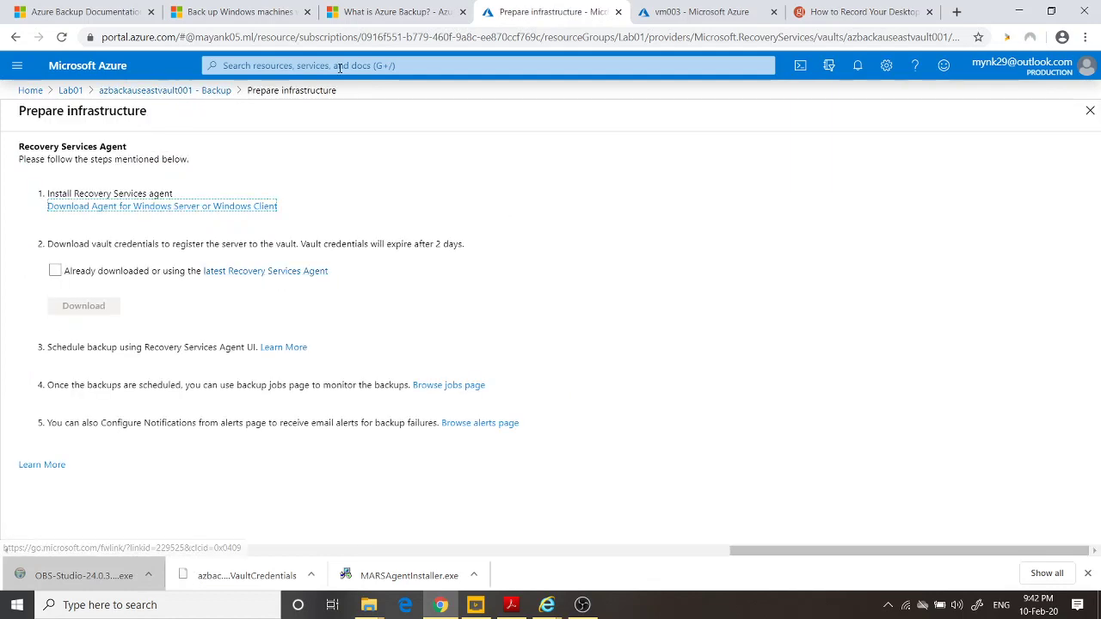
Check the MARS agent article's points on creating a Recovery Services vault and setting up the agent.
left_click(413, 9)
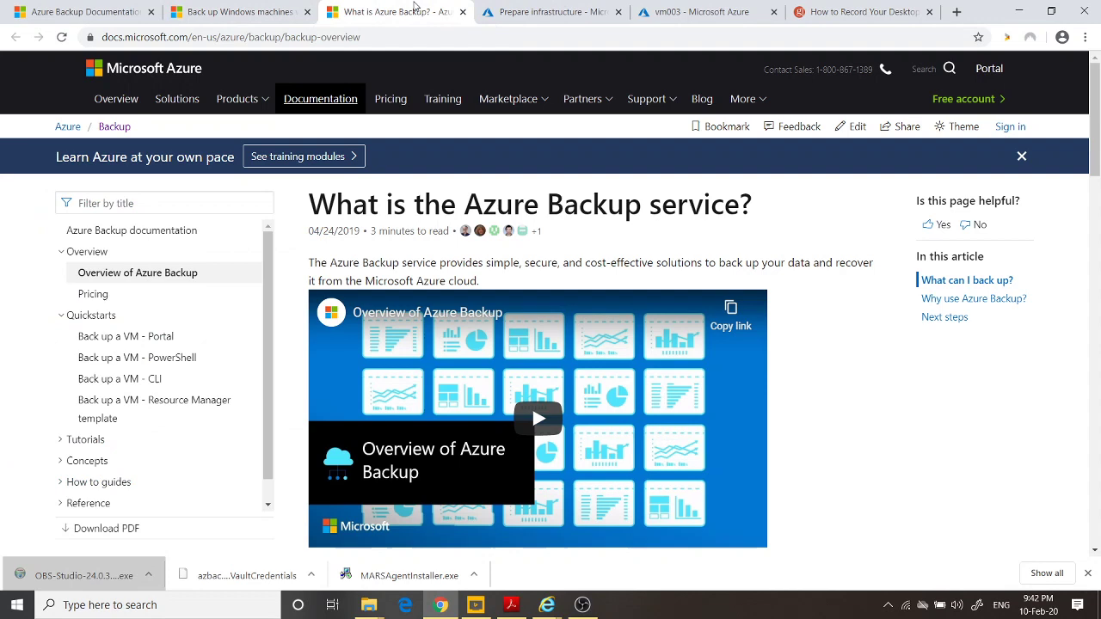
left_click(251, 9)
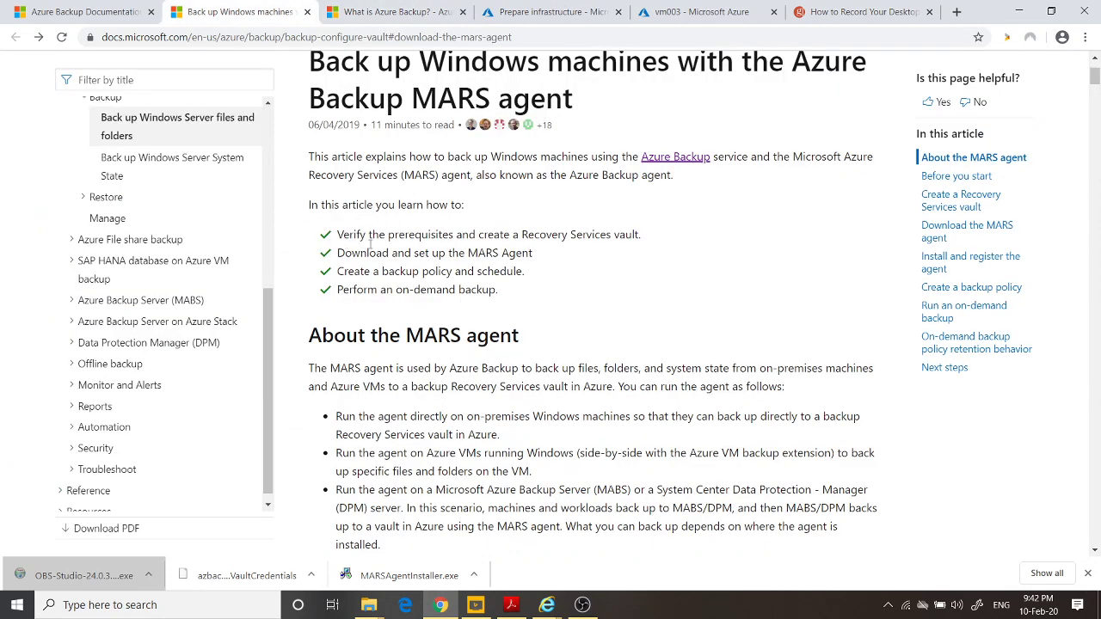
left_click_drag(479, 238, 638, 234)
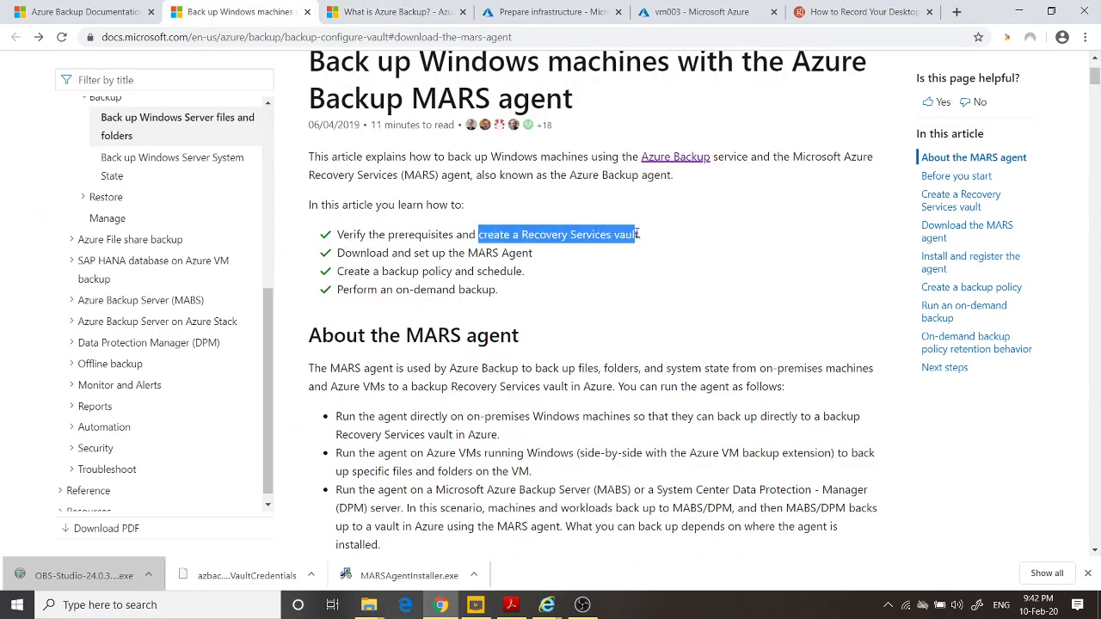
left_click_drag(393, 255, 530, 254)
left_click(366, 9)
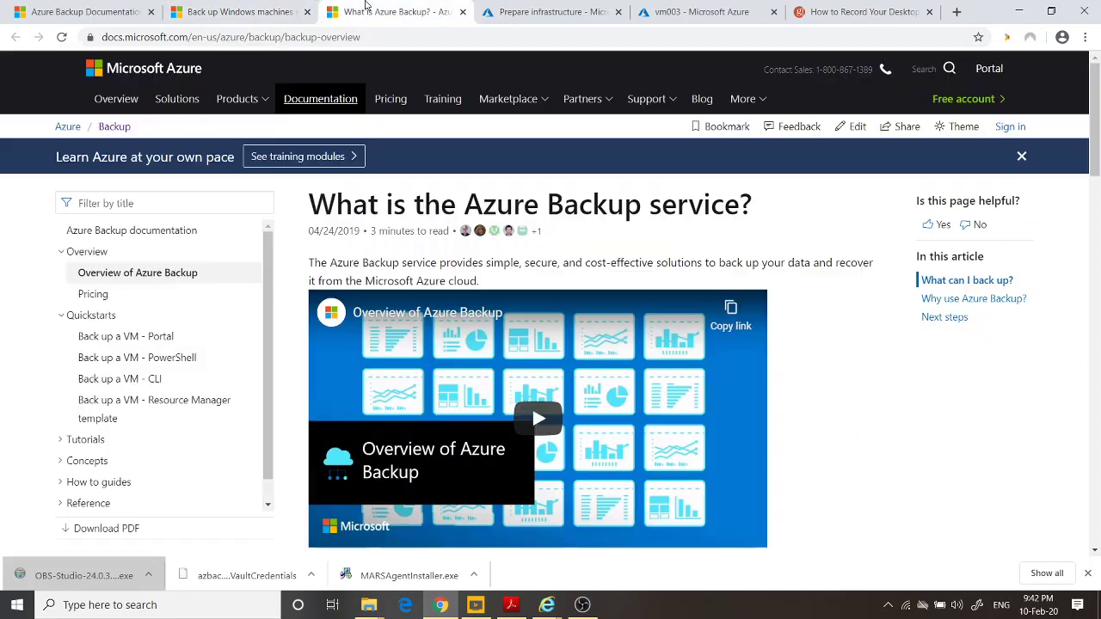
Return to the Prepare infrastructure page and download the Recovery Services agent for Windows Server or Windows Client.
left_click(523, 11)
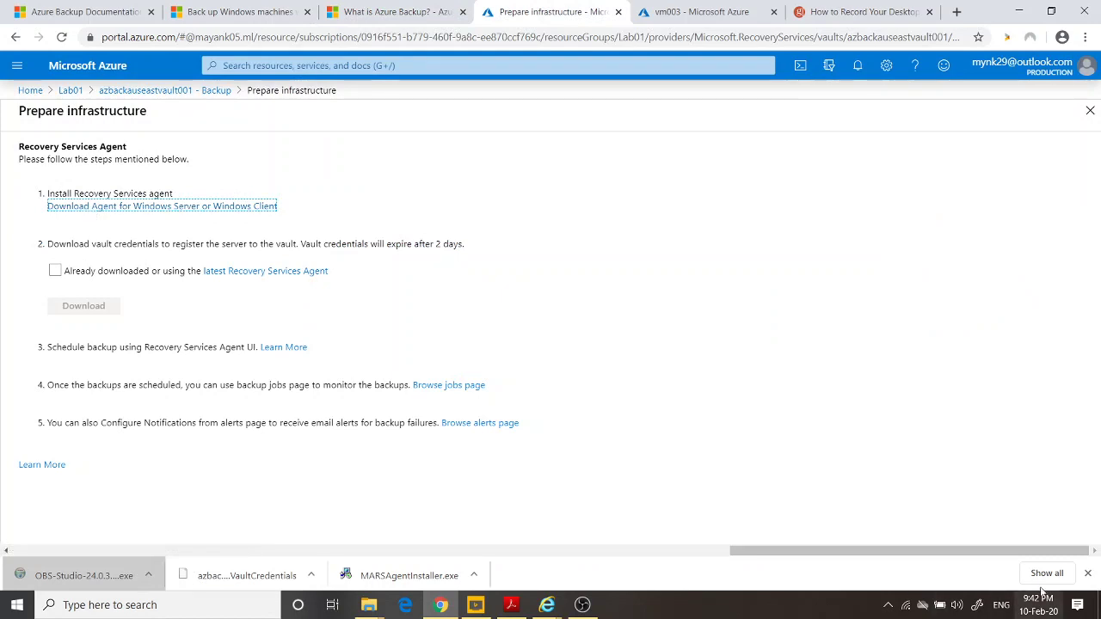
left_click(1089, 573)
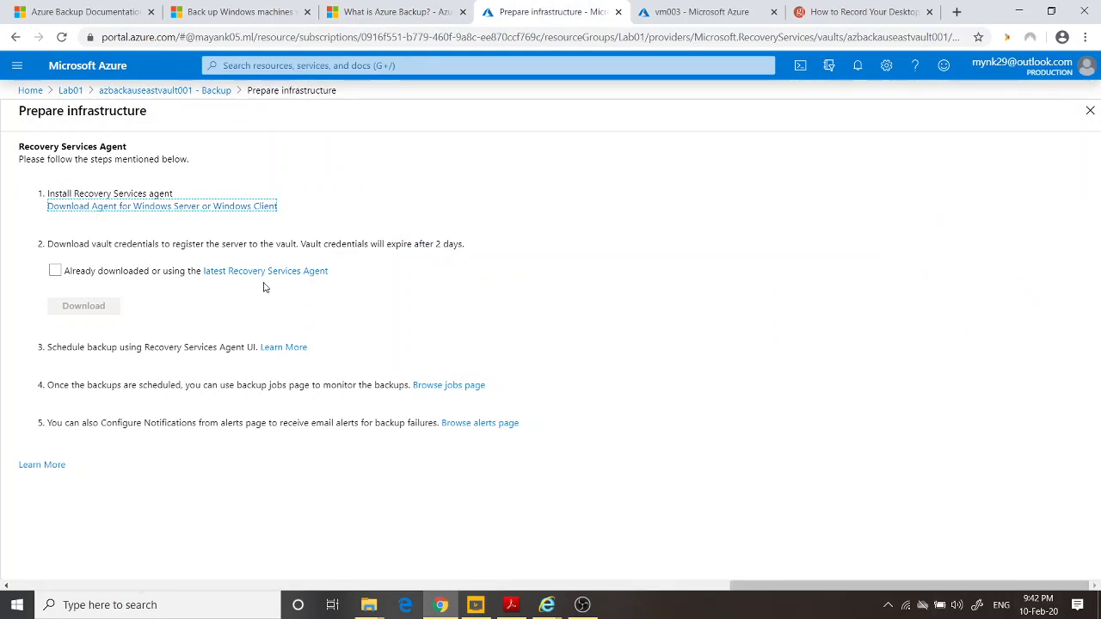
left_click(252, 213)
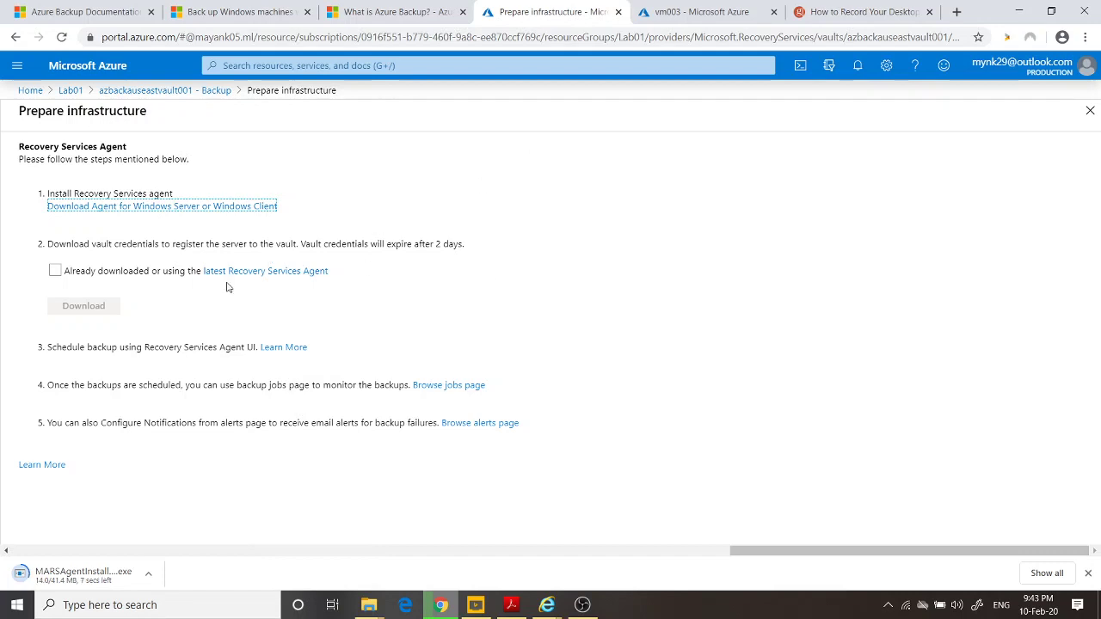
Confirm that the latest Recovery Services Agent is already downloaded and download the vault credentials file.
left_click_drag(62, 243, 240, 244)
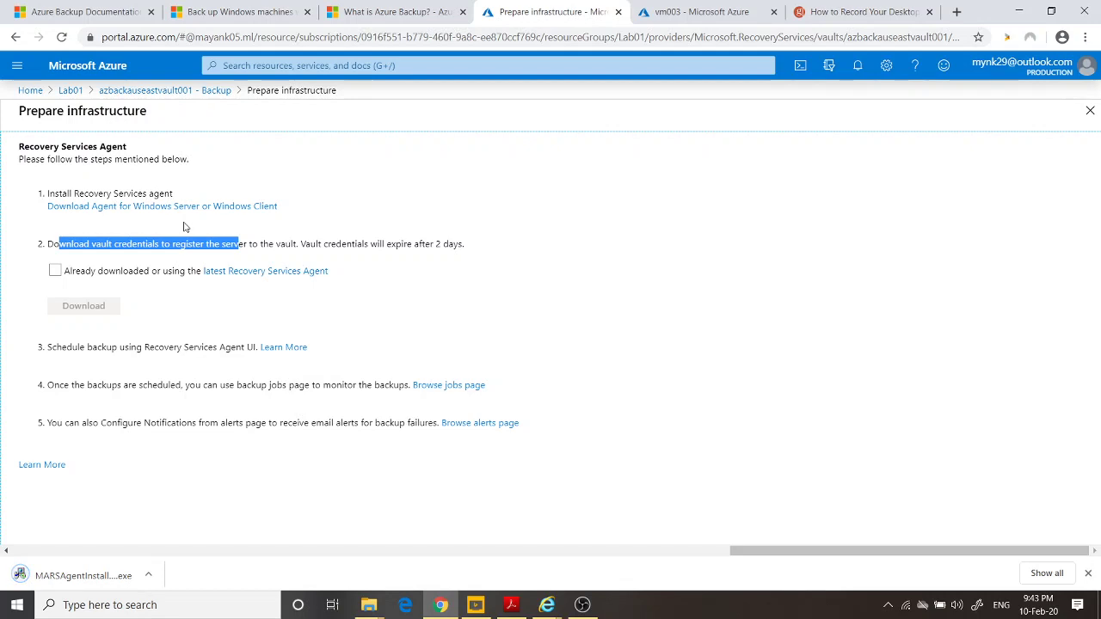
left_click(154, 110)
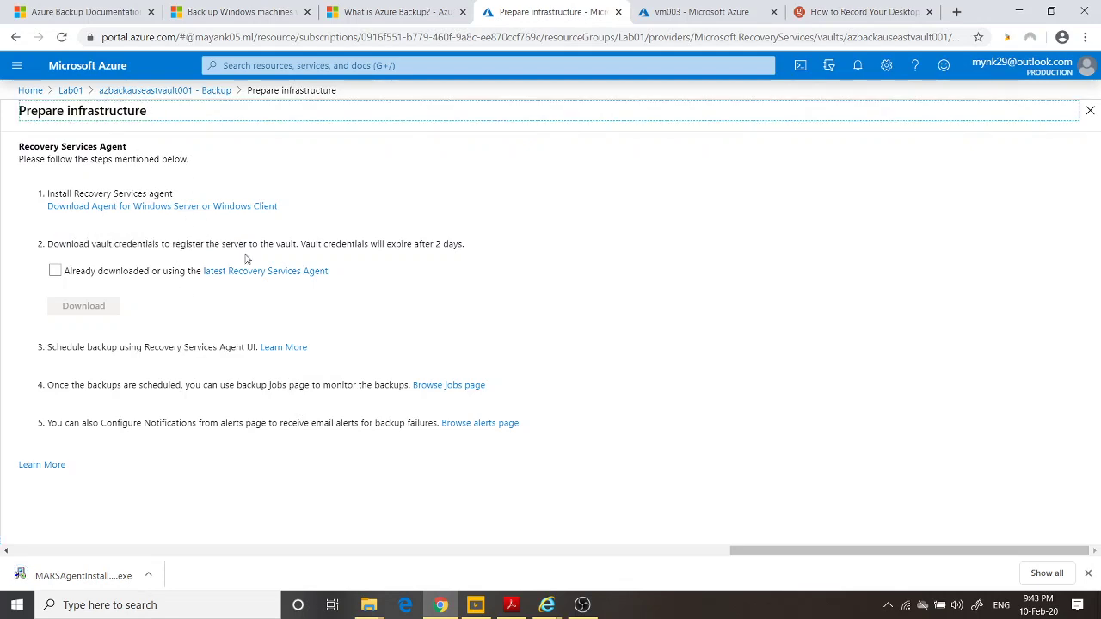
left_click(55, 271)
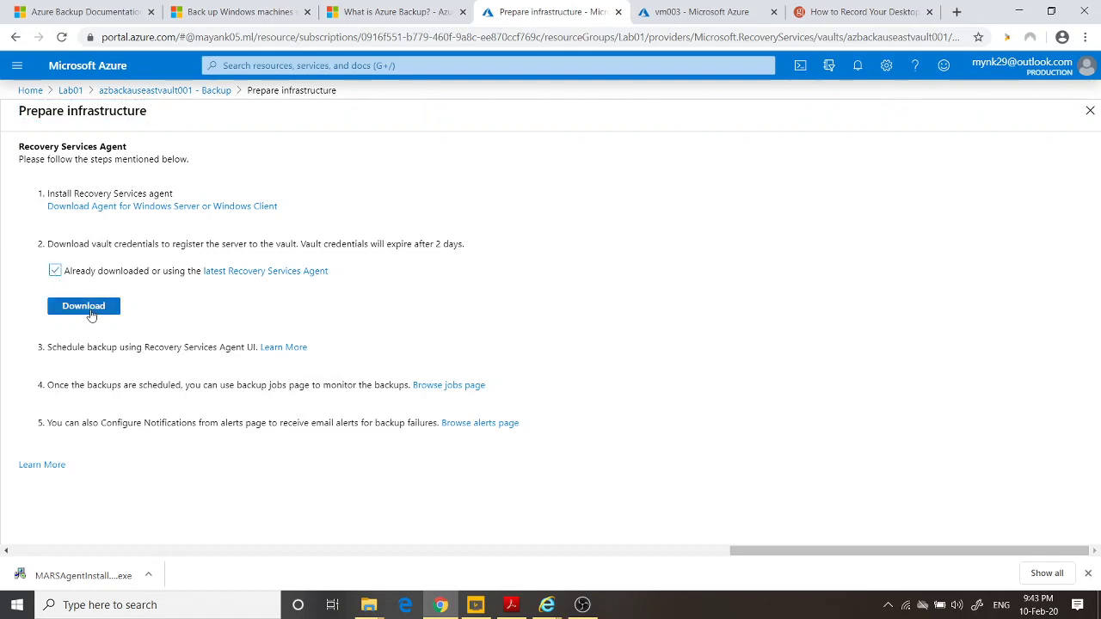
left_click(93, 313)
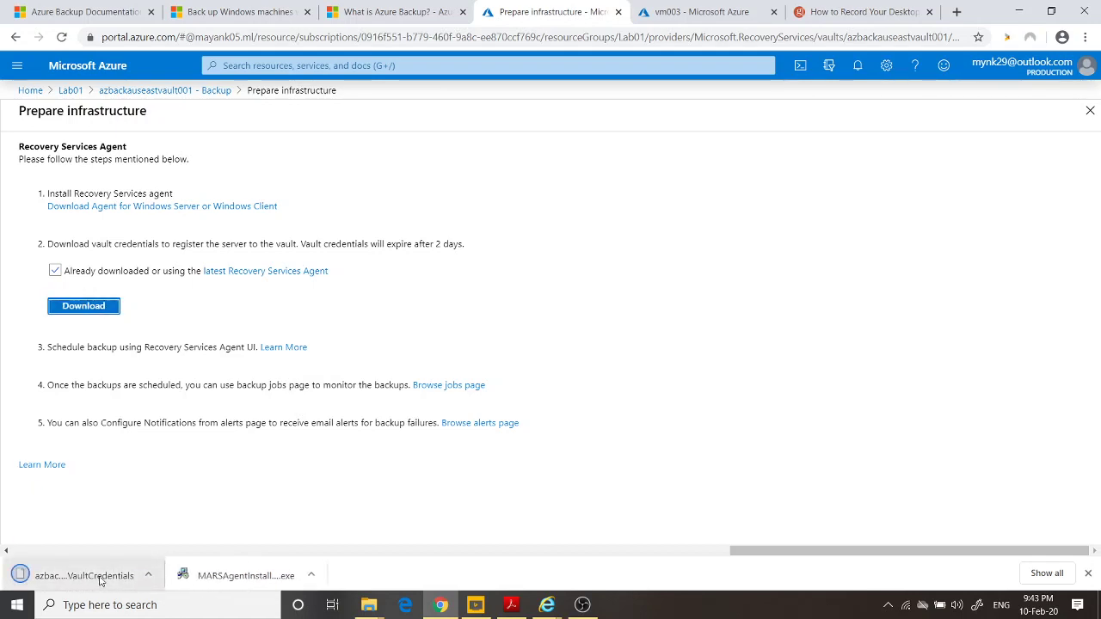
Copy vm003's public IP address from its overview page and start a Remote Desktop connection to that address.
left_click(682, 16)
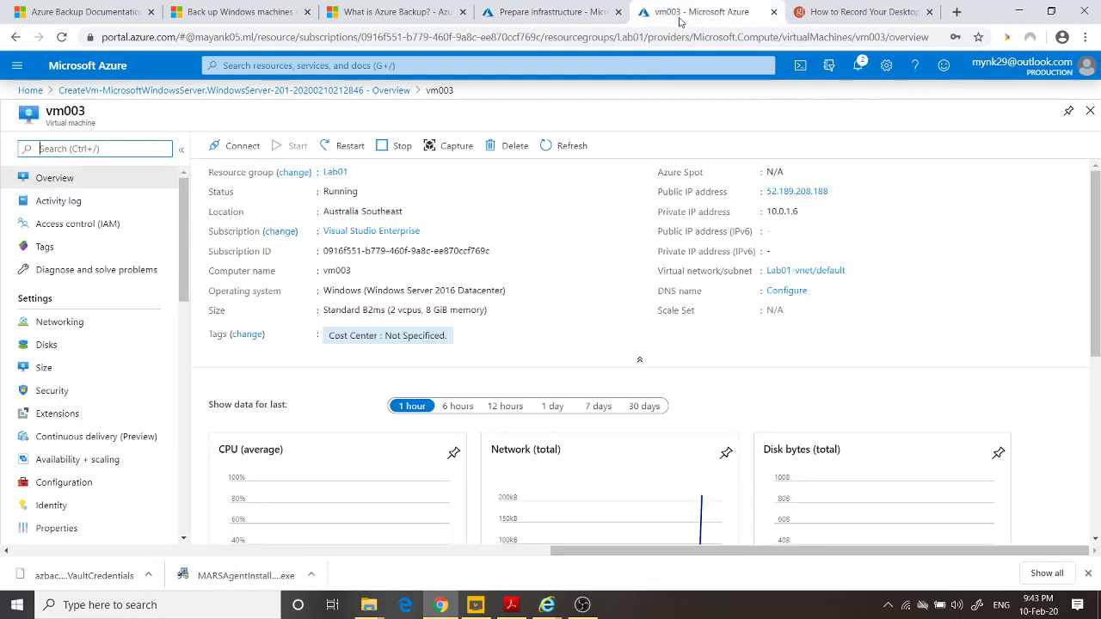
left_click(836, 191)
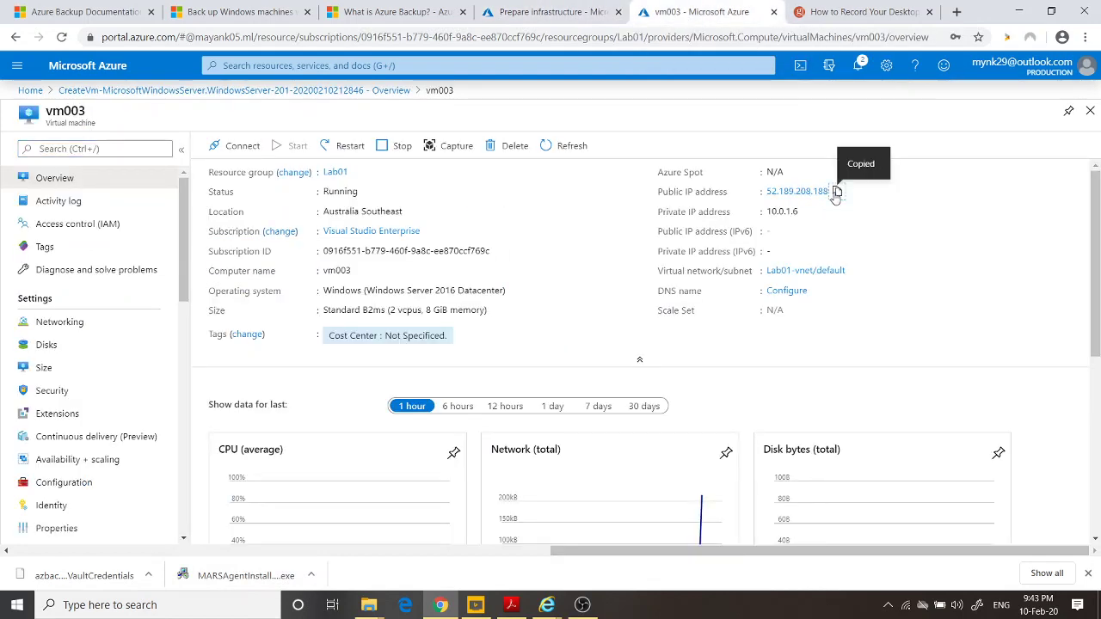
key("super+r")
type("mstsc")
key("Return")
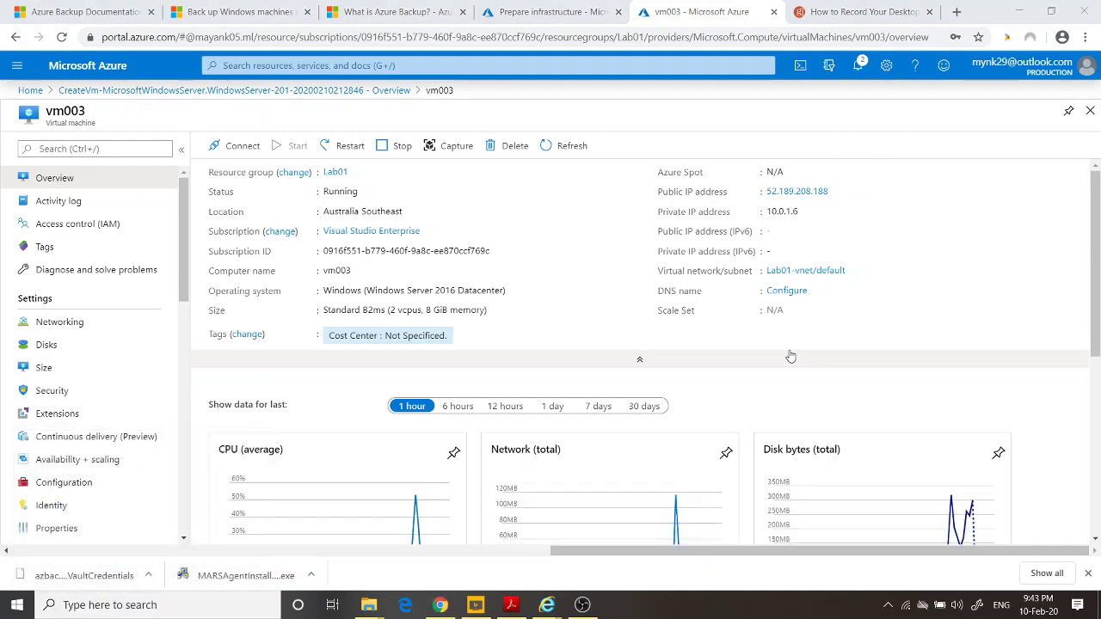
key("ctrl+v")
key("Return")
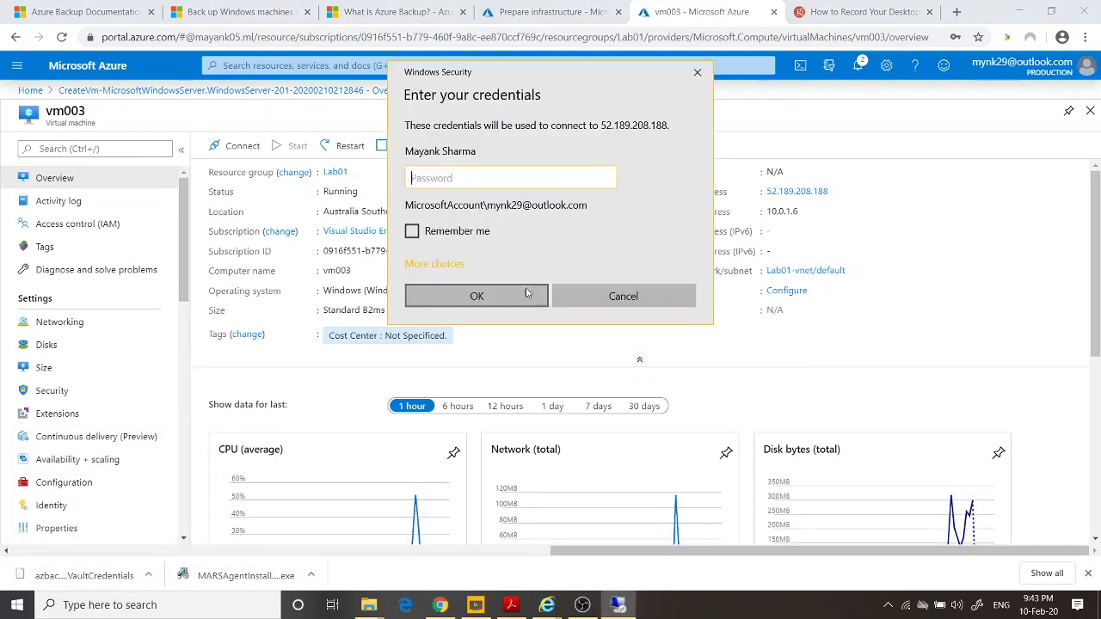
Try to sign in to the remote machine with a different account, entering its user name and account password.
left_click(434, 264)
left_click(499, 382)
type("mayank")
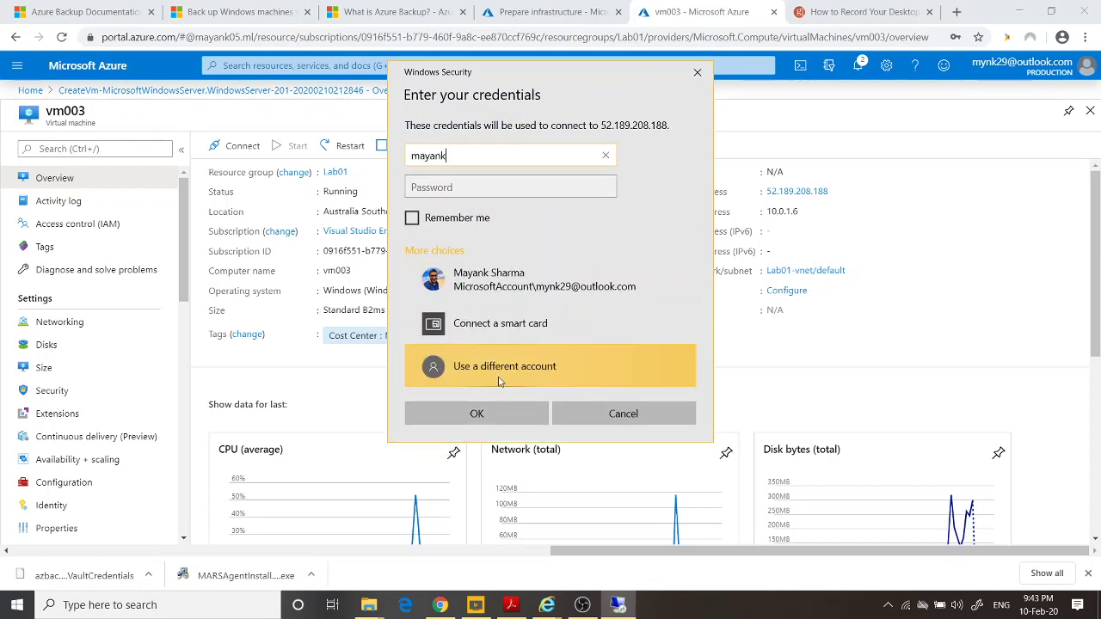
key("Tab")
type("•••••••")
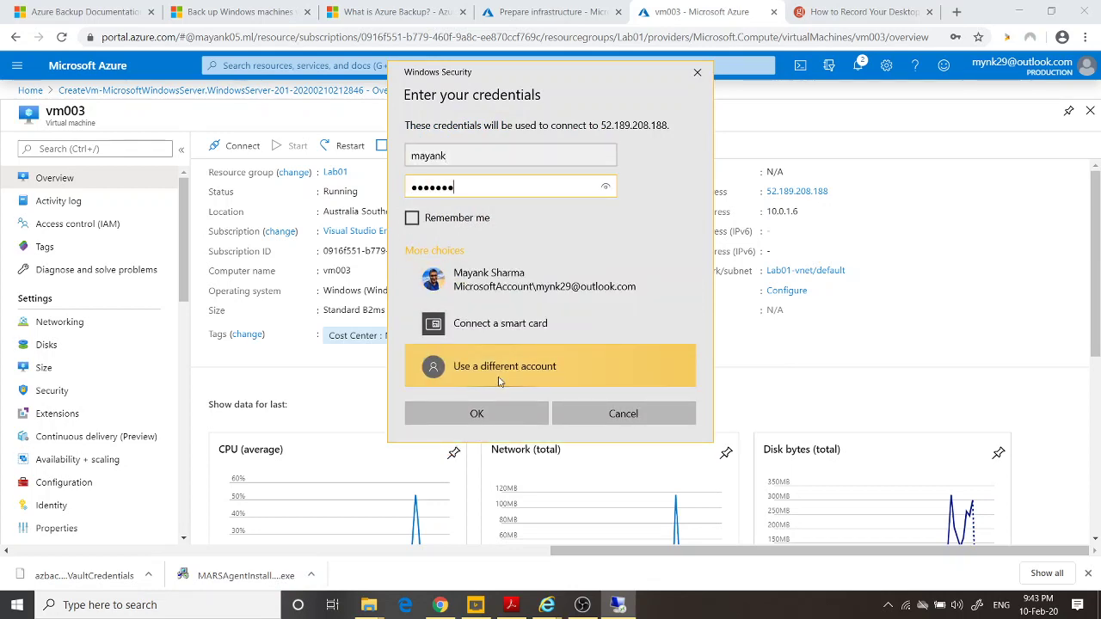
type("••••••")
key("Return")
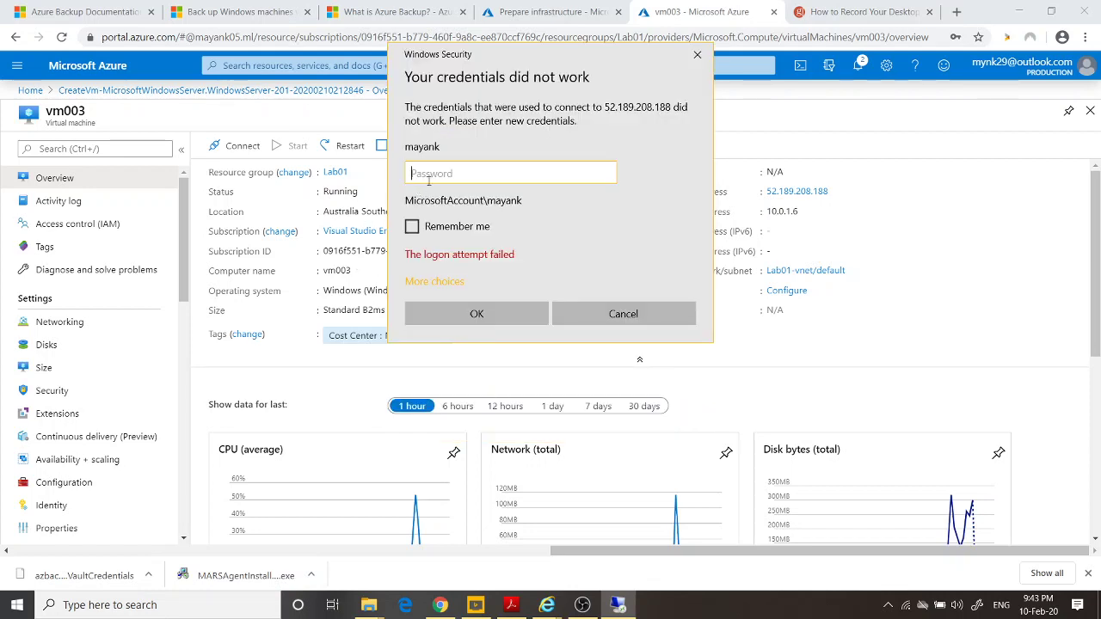
Re-enter the account password and accept vm003's untrusted certificate to connect to the remote machine.
type("••••••••••••••••")
key("Return")
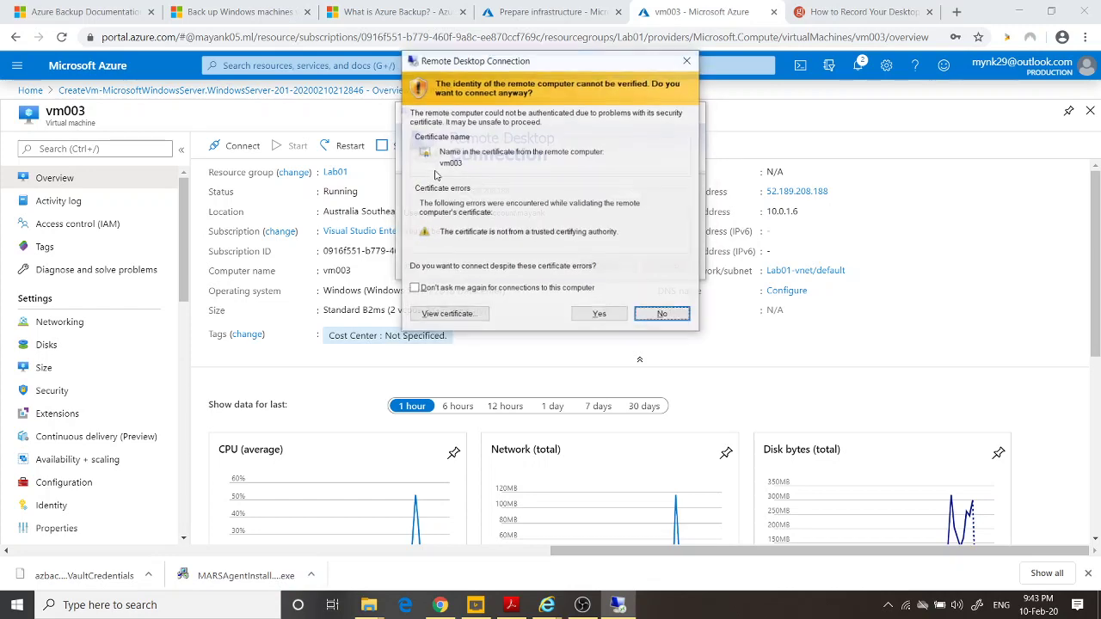
left_click(600, 315)
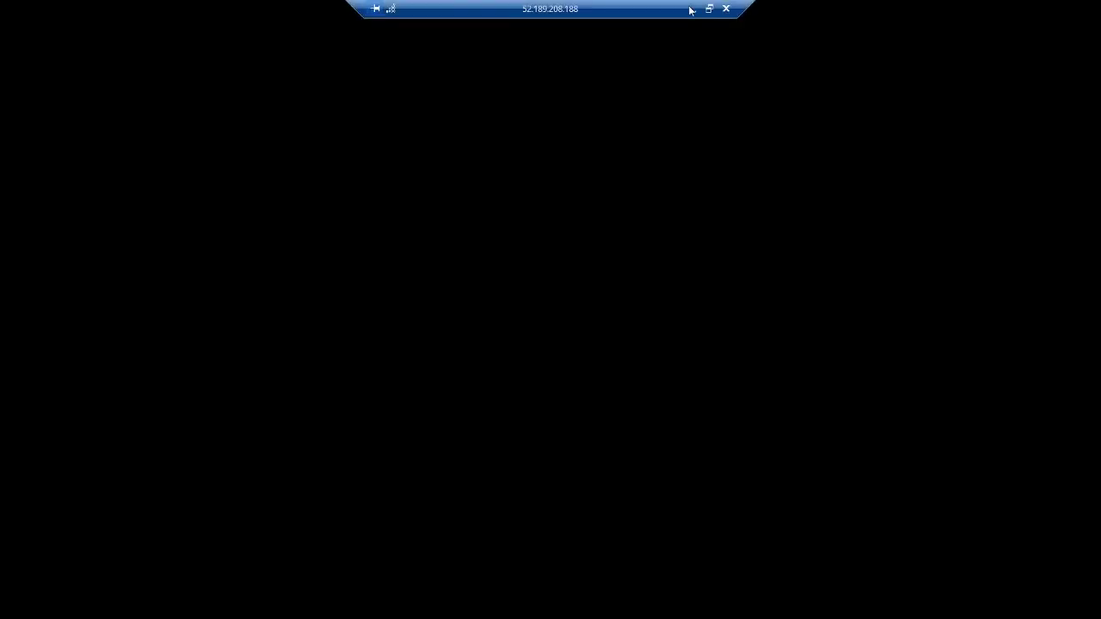
Copy MARSAgentInstaller (1).exe from the local Downloads folder and paste it onto the vm003 desktop.
left_click(692, 9)
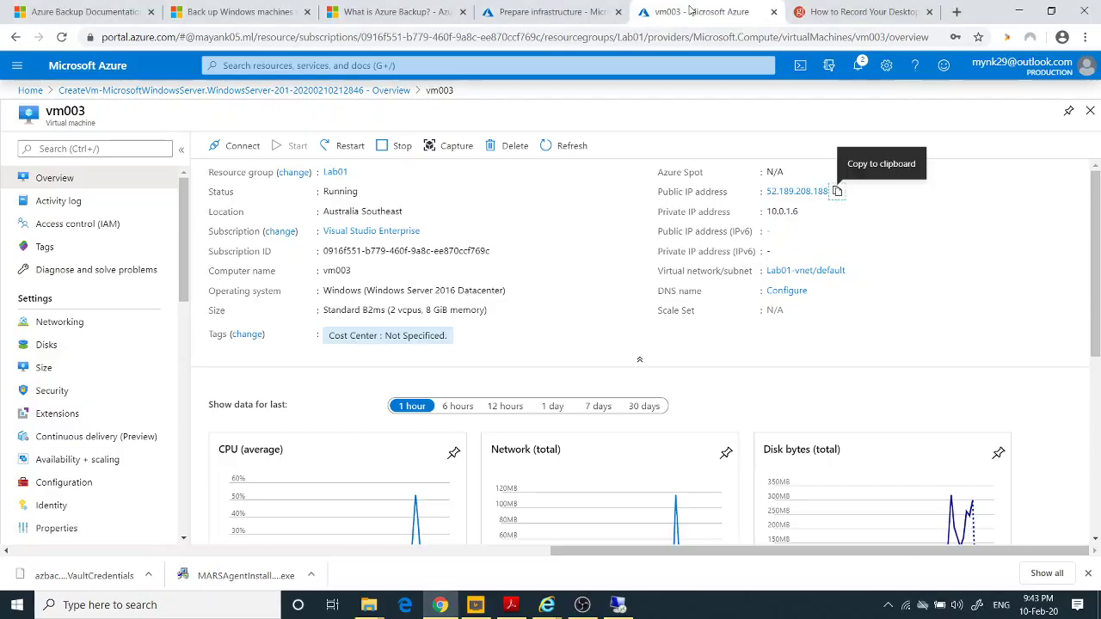
left_click(310, 576)
left_click(344, 528)
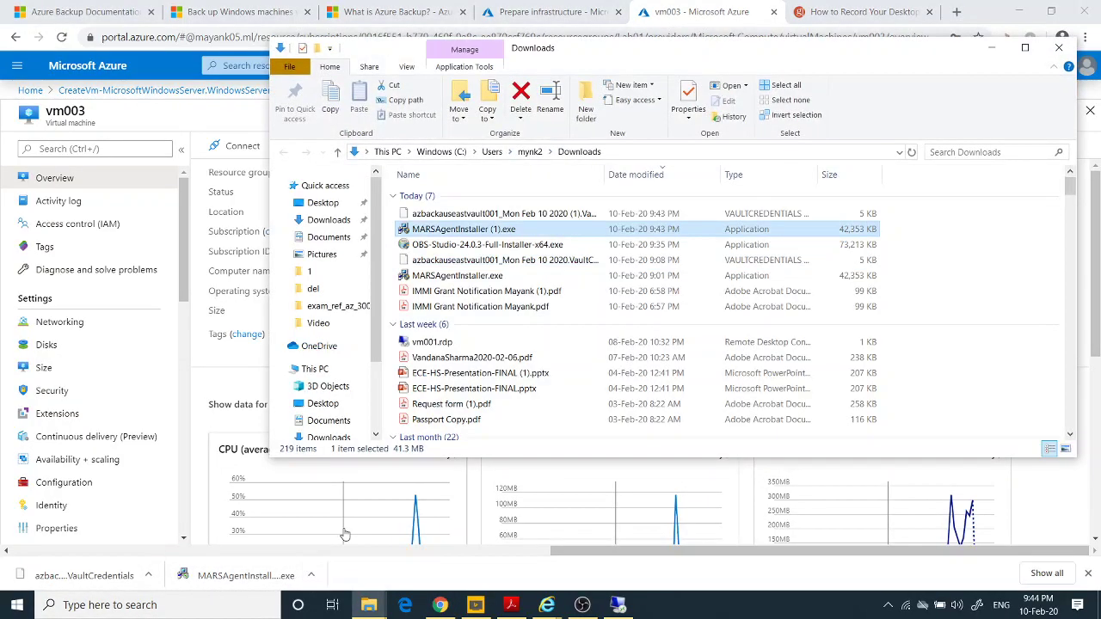
right_click(438, 232)
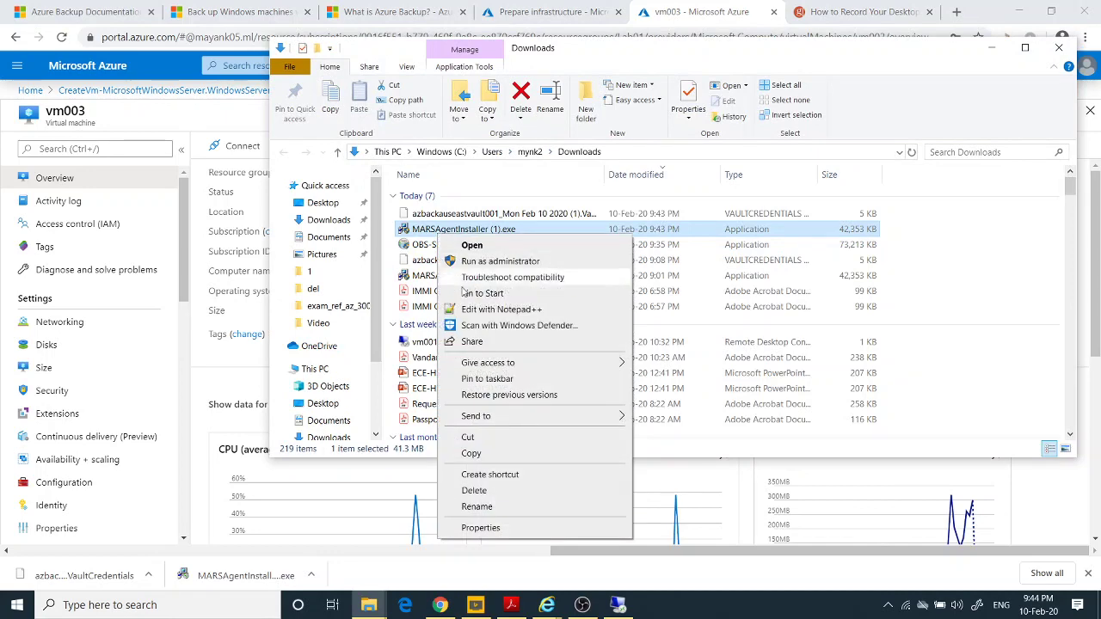
key("alt+Tab")
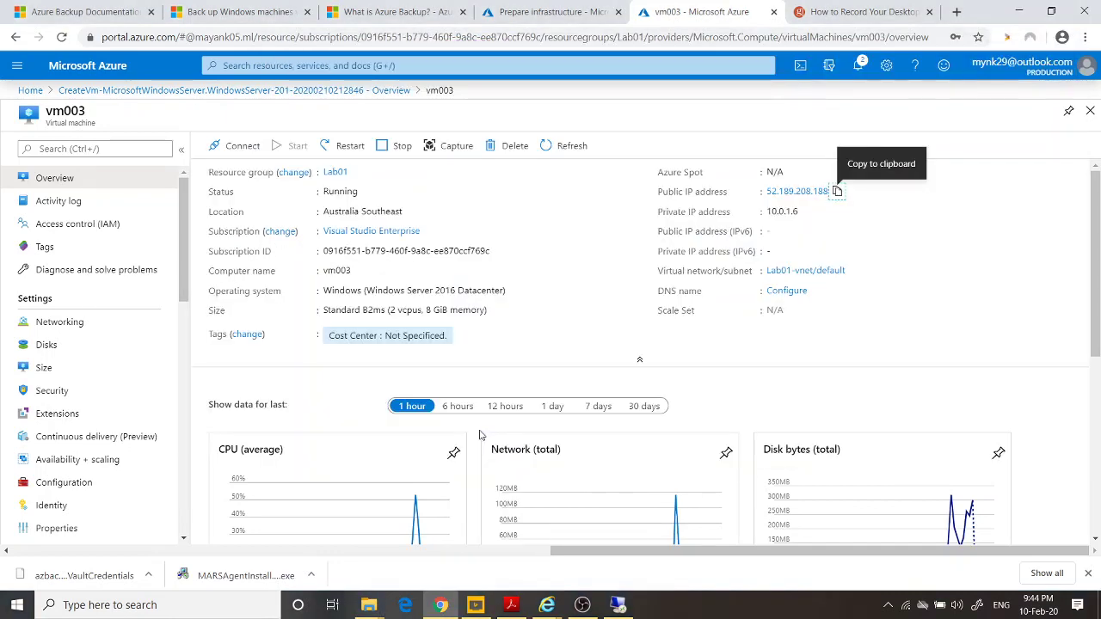
left_click(625, 607)
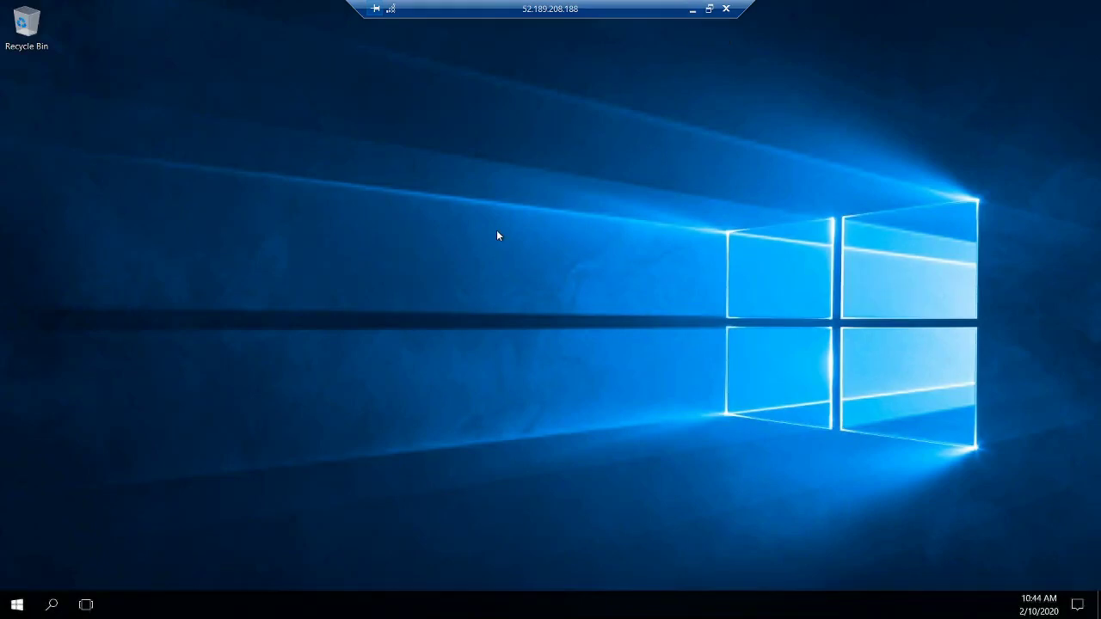
right_click(190, 271)
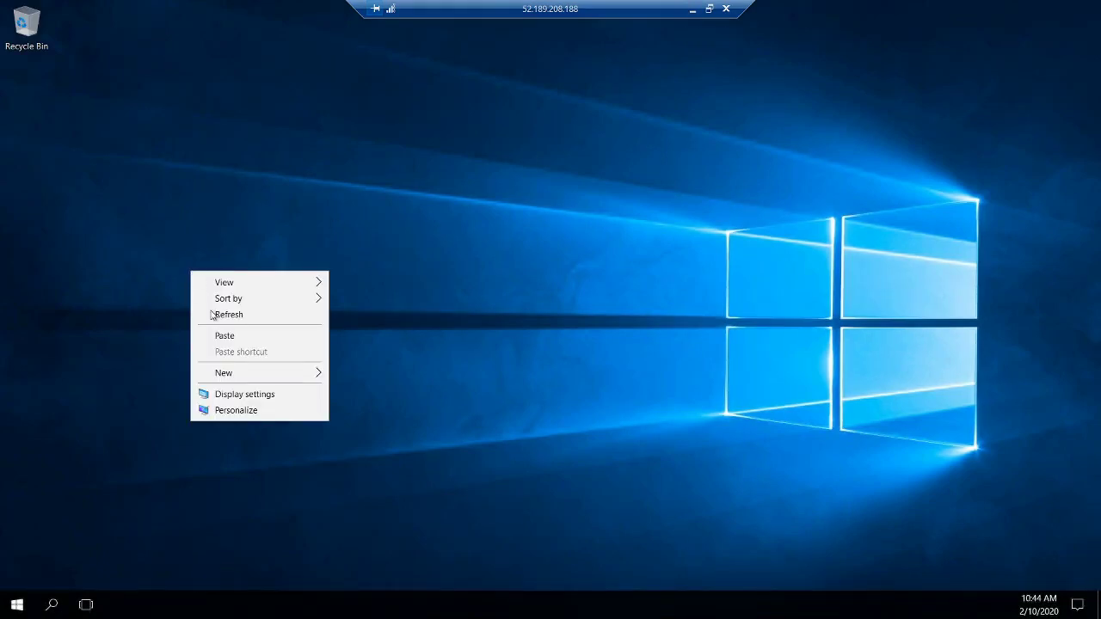
left_click(224, 340)
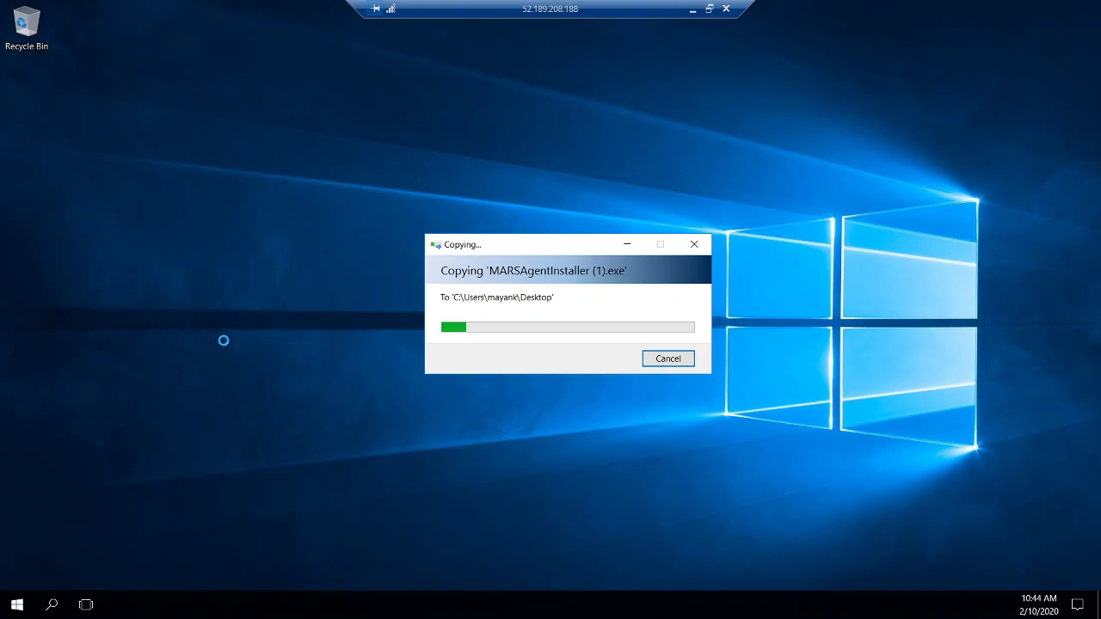
Copy the newest azbackauseastvault001 VaultCredentials file from the local Downloads folder and paste it onto the vm003 desktop.
left_click(709, 8)
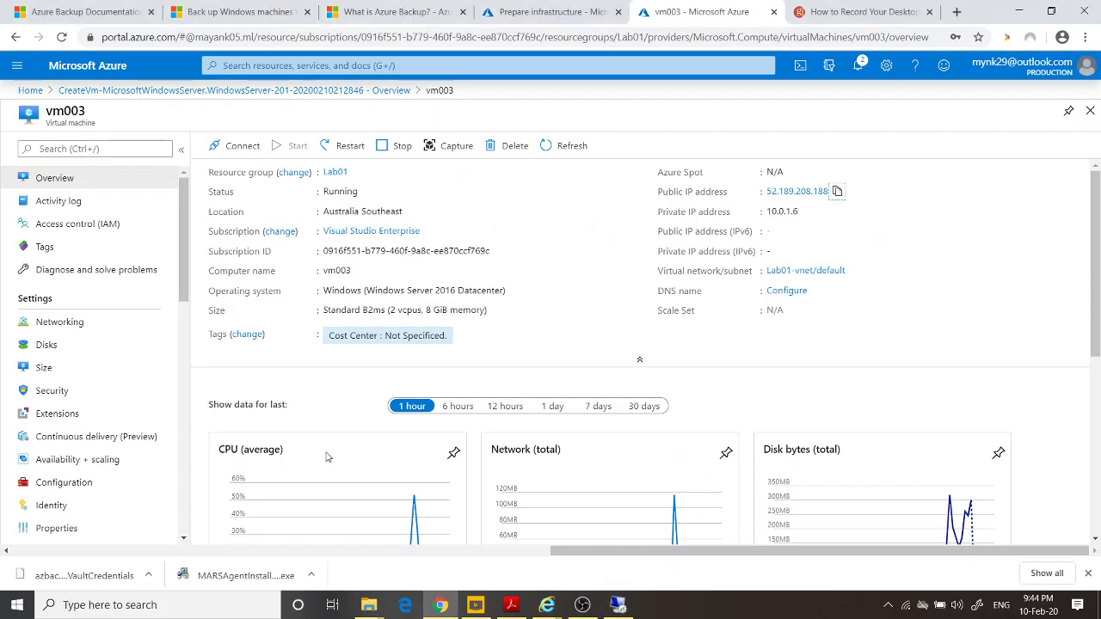
left_click(148, 575)
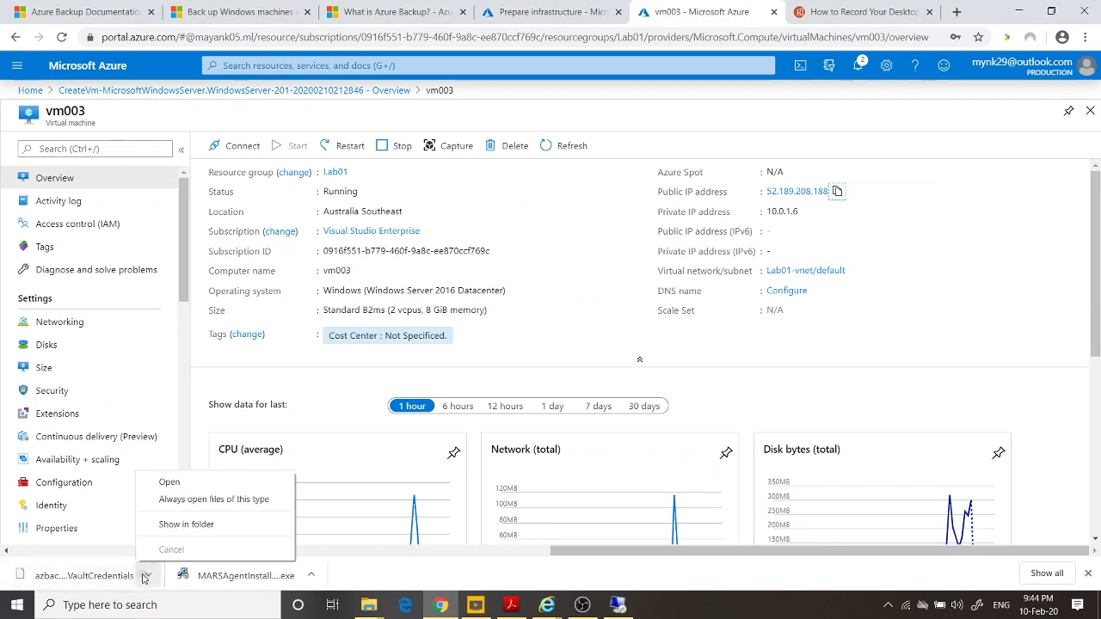
left_click(179, 522)
right_click(475, 214)
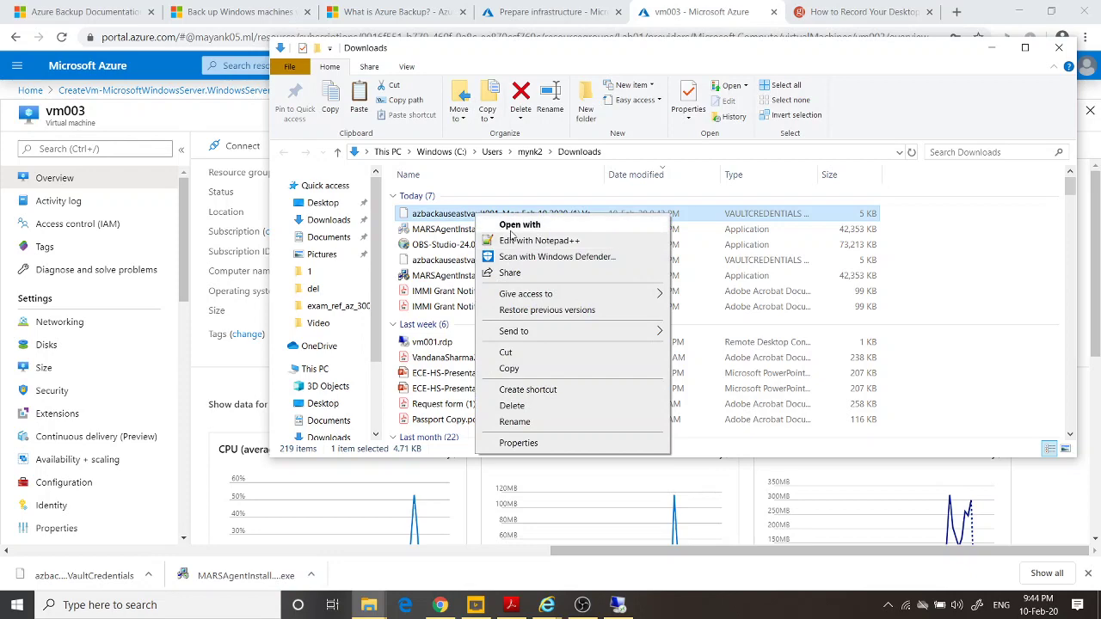
left_click(511, 368)
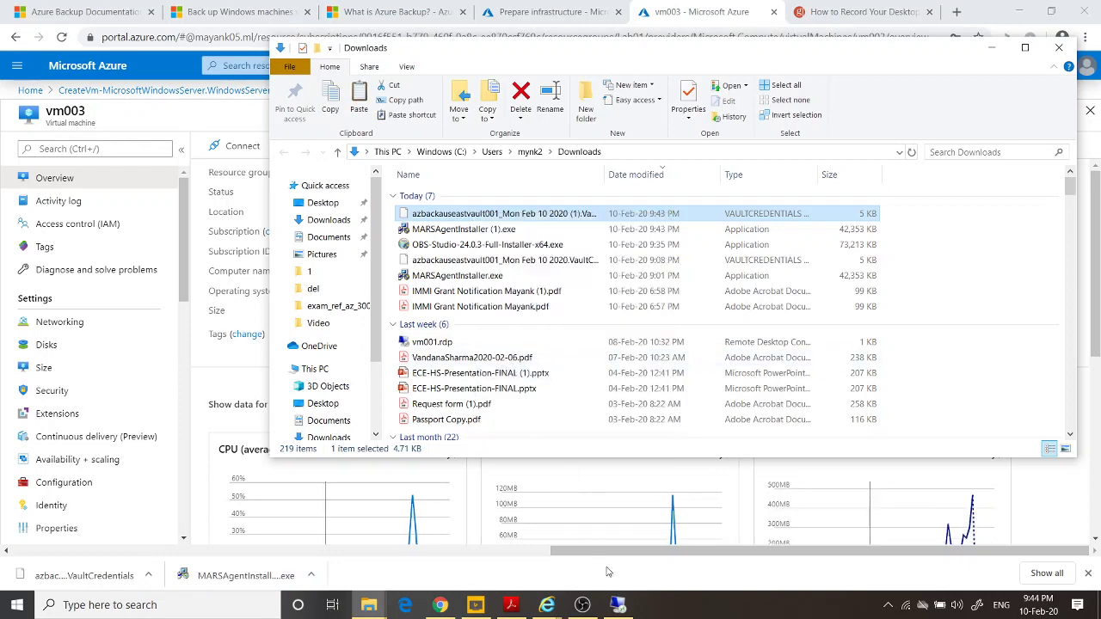
left_click(617, 605)
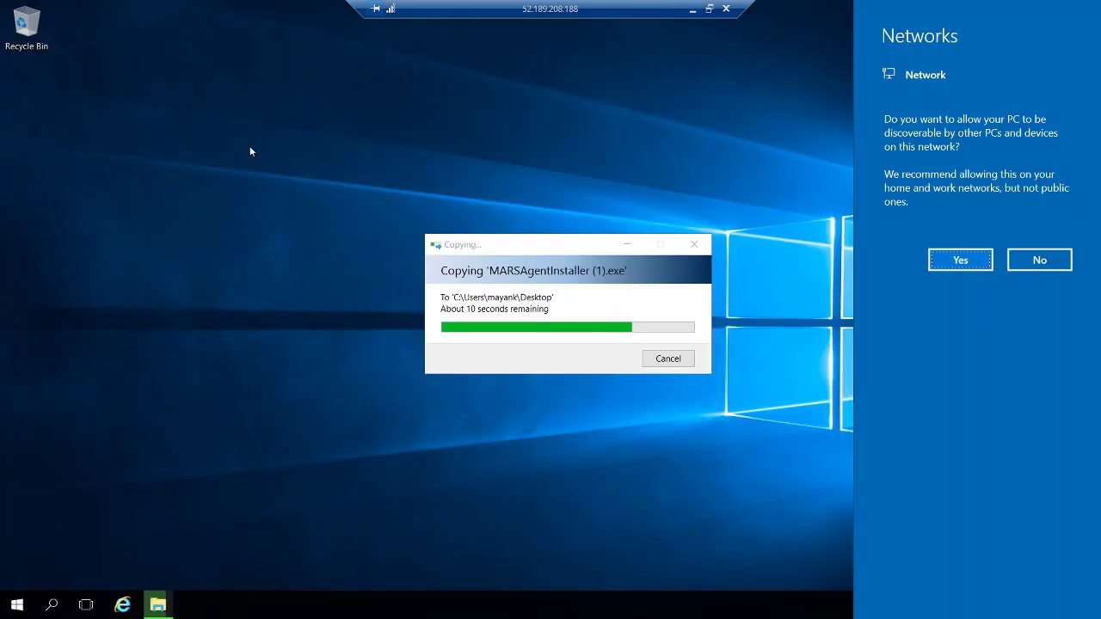
left_click(250, 151)
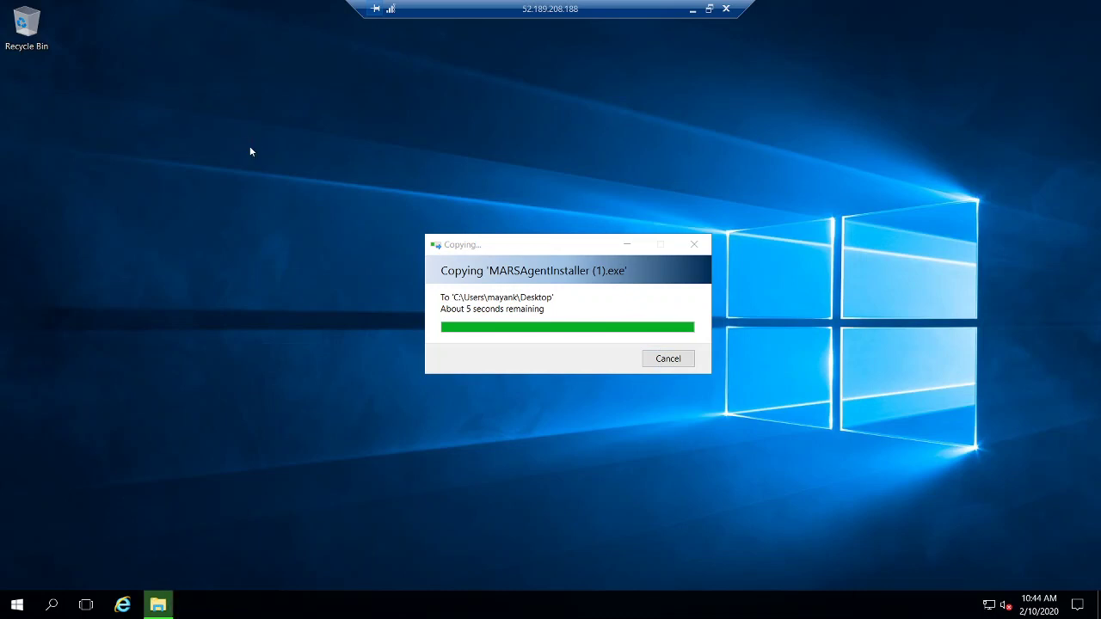
right_click(250, 151)
left_click(284, 211)
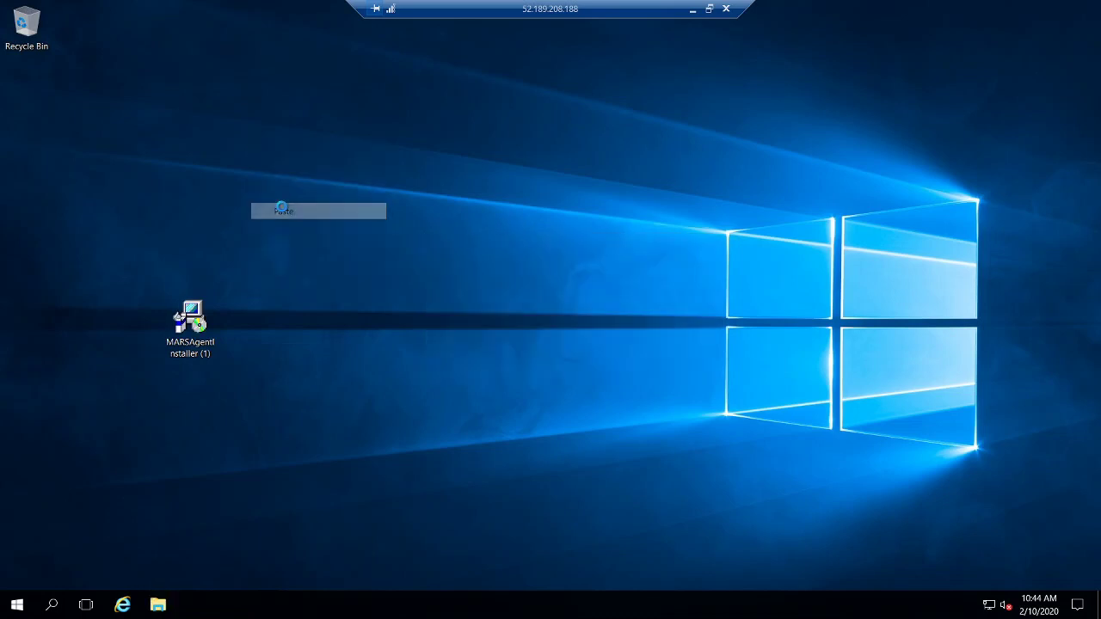
Run MARSAgentInstaller (1) from the vm003 desktop.
left_click(189, 350)
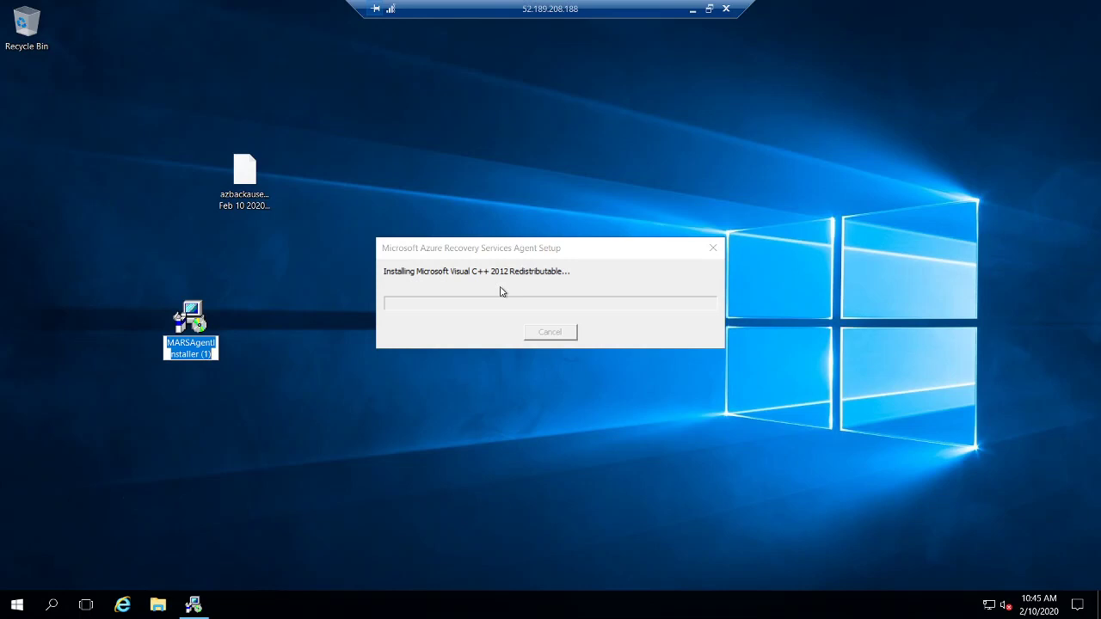
left_click(255, 177)
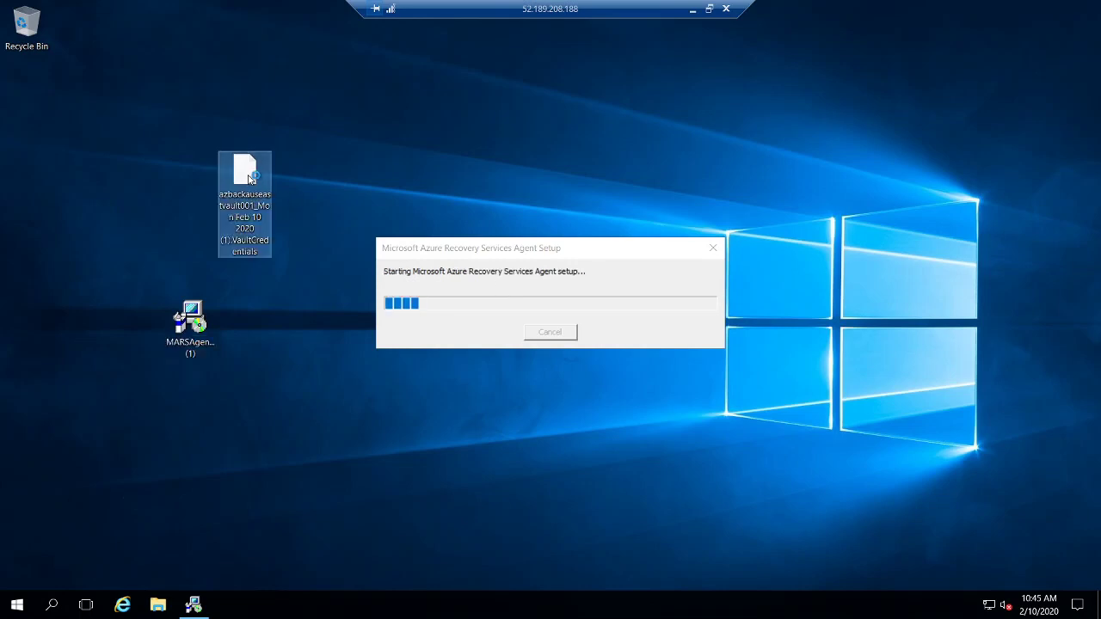
right_click(250, 178)
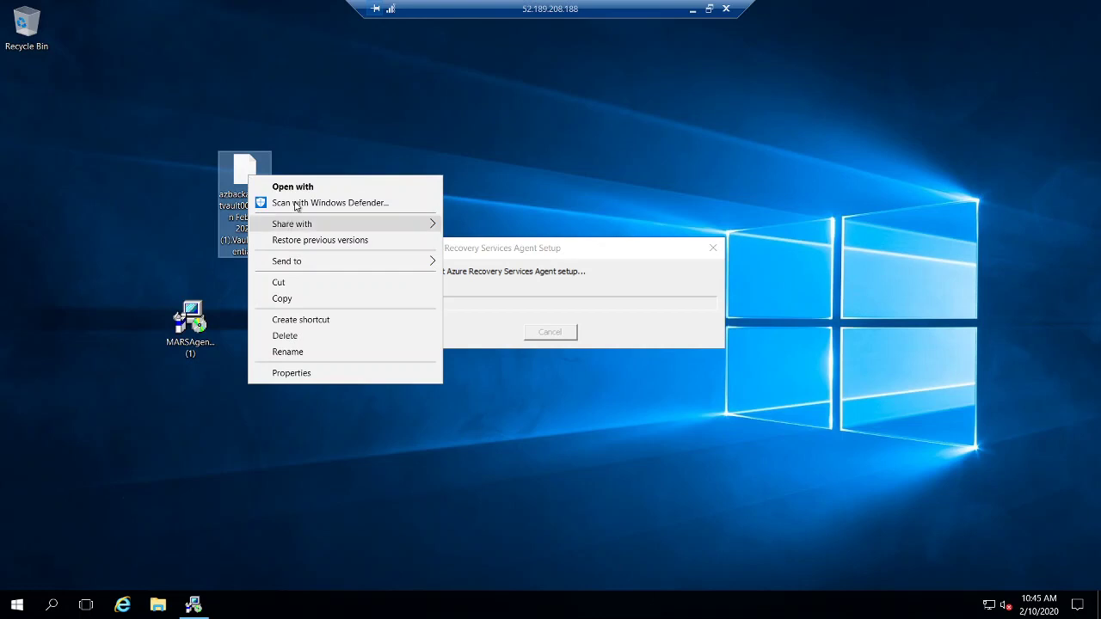
mouse_move(311, 232)
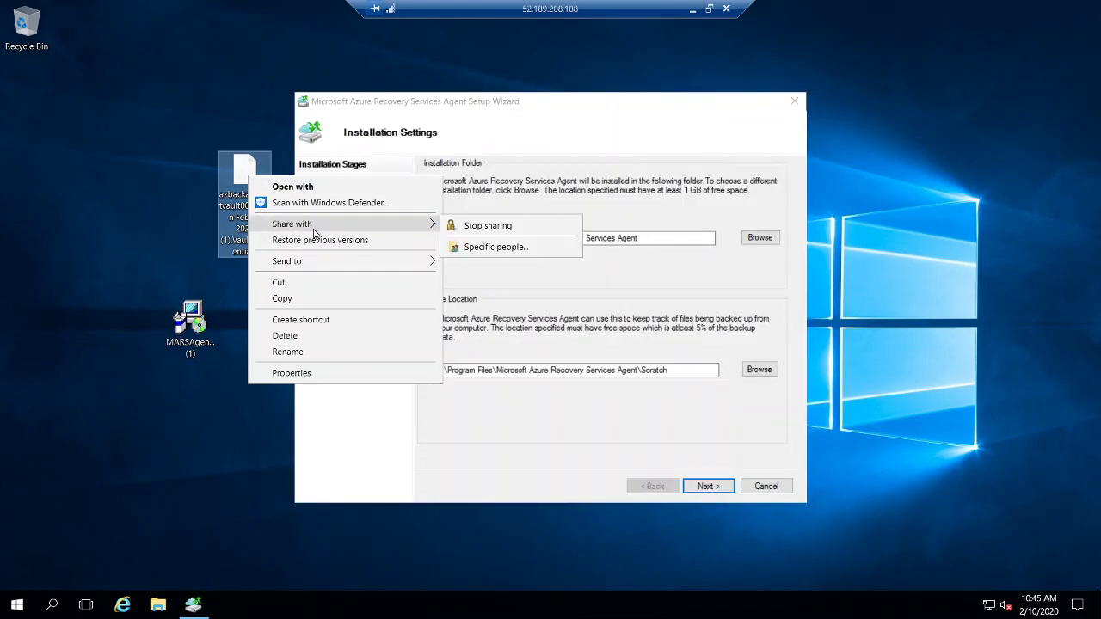
left_click(545, 224)
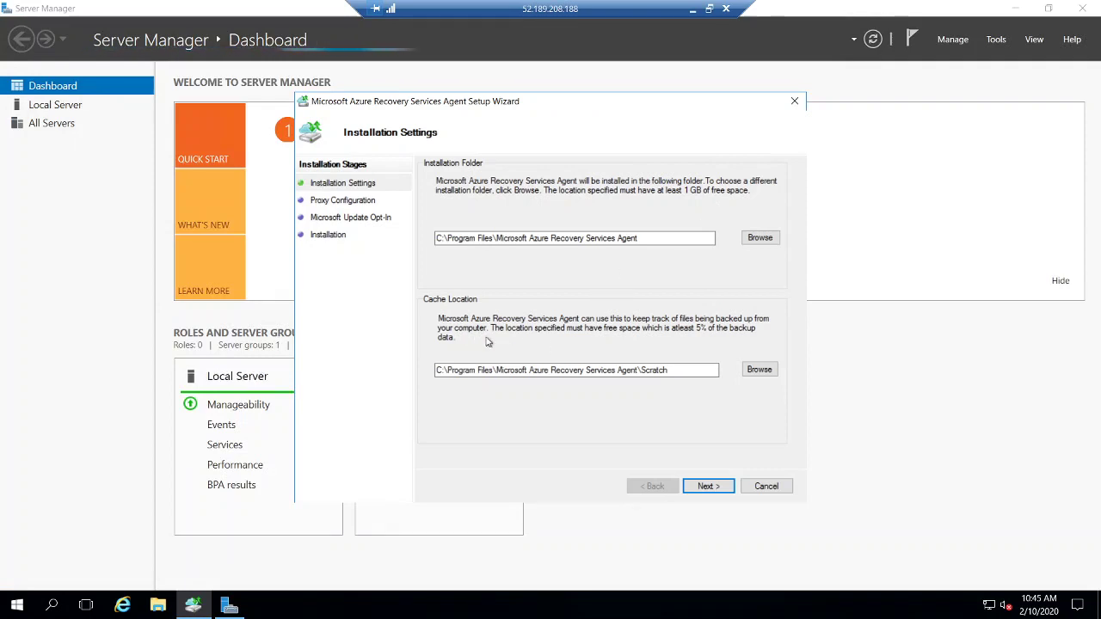
Accept the default installation folder and Scratch cache location, and continue without custom proxy settings.
double_click(650, 370)
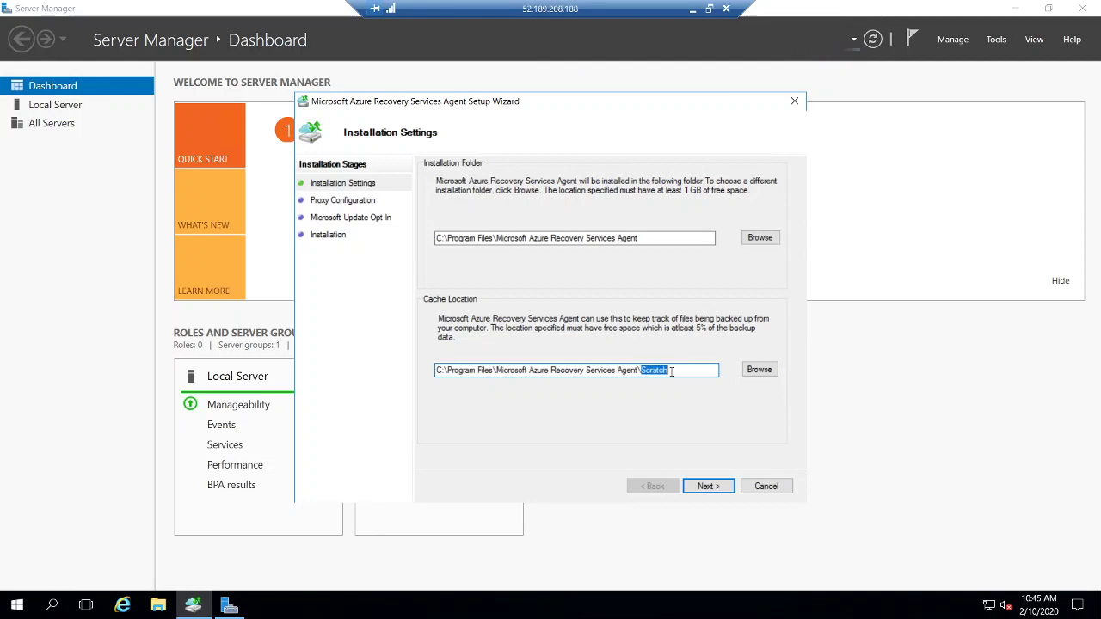
left_click(708, 486)
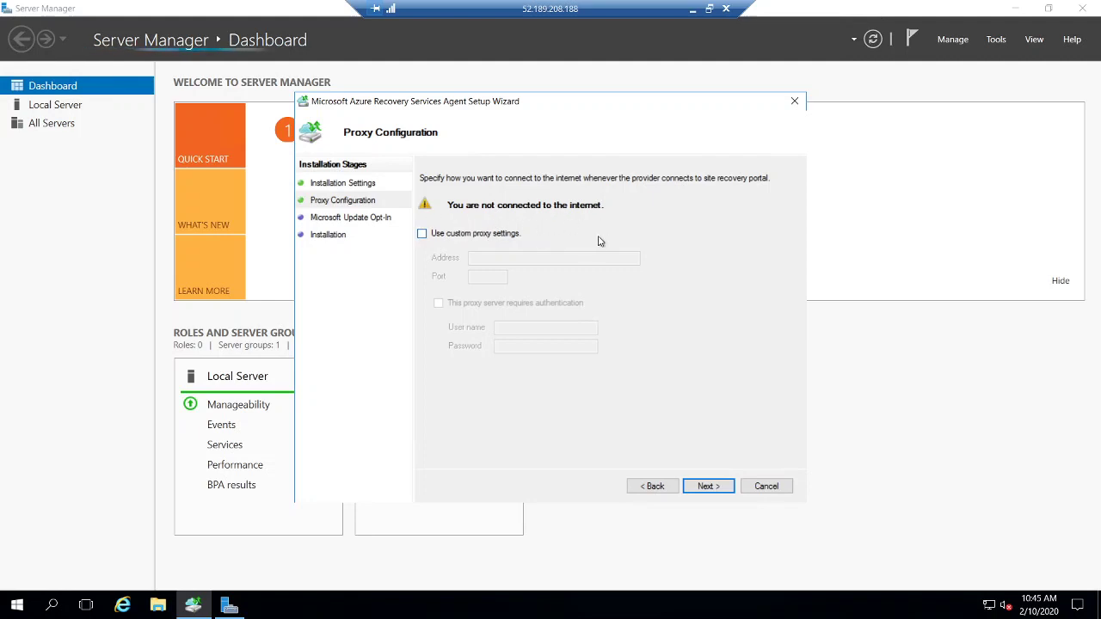
left_click(704, 487)
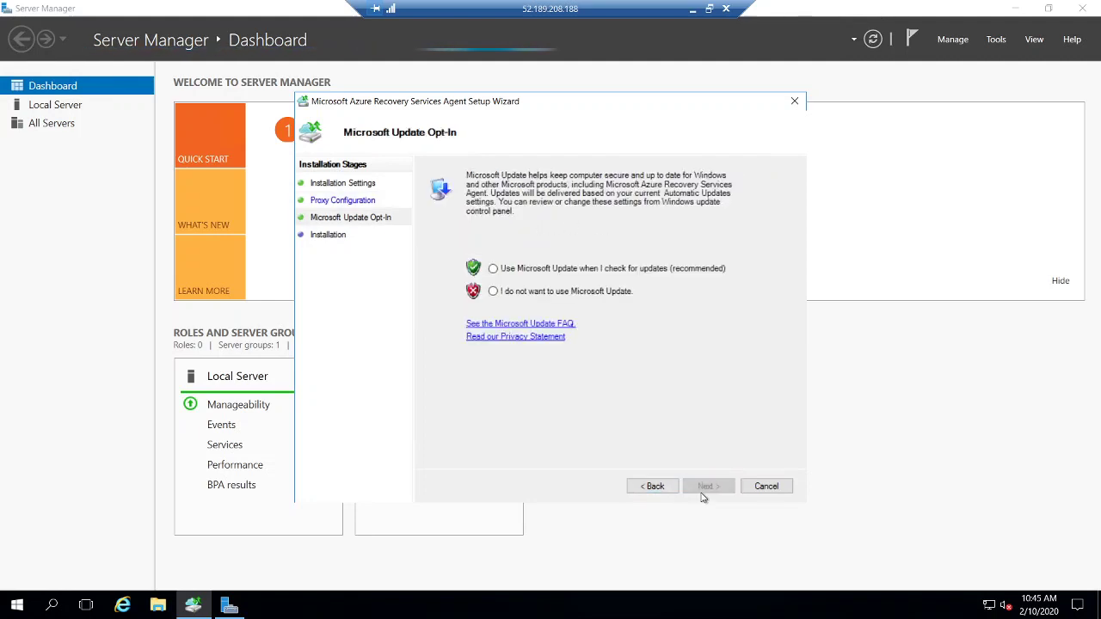
Choose not to use Microsoft Update and start installing the Recovery Services Agent with its required software.
left_click(494, 293)
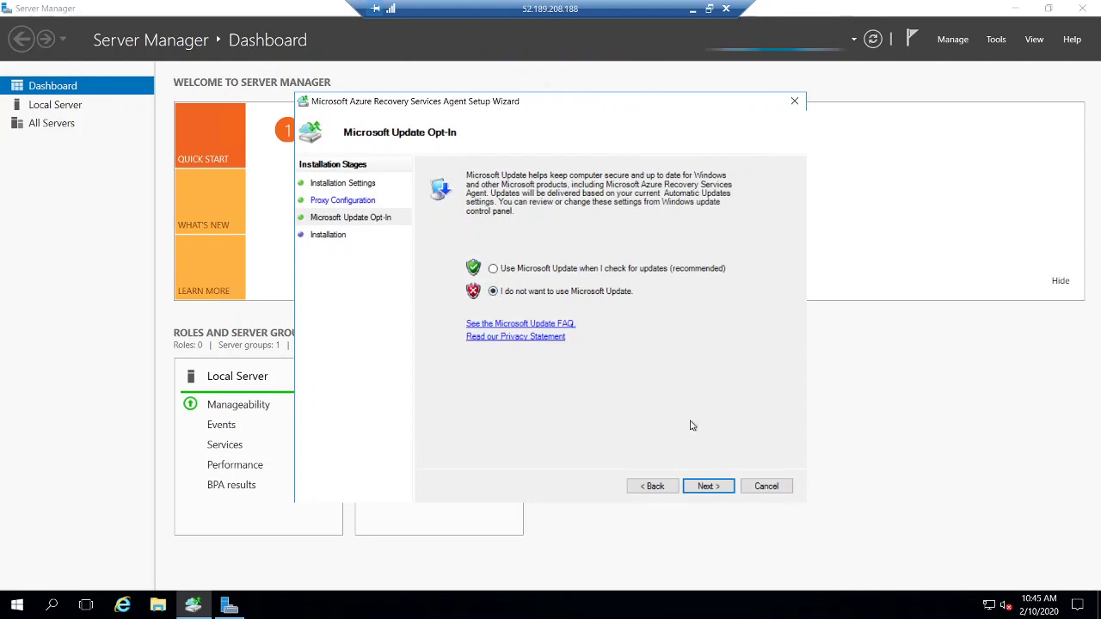
left_click(709, 487)
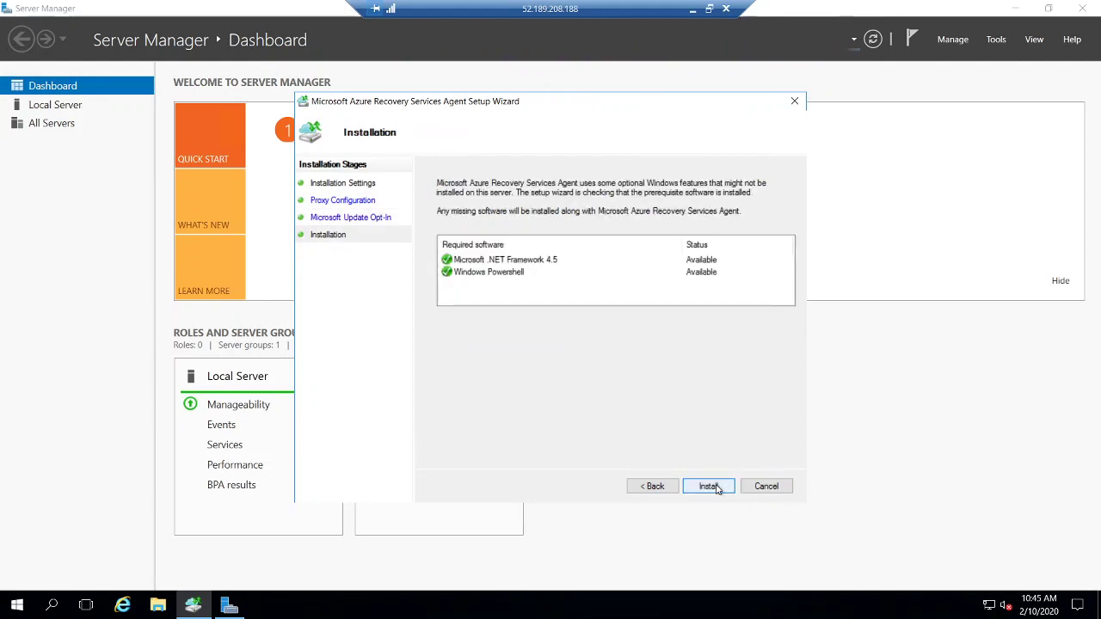
left_click(486, 262)
left_click(497, 274)
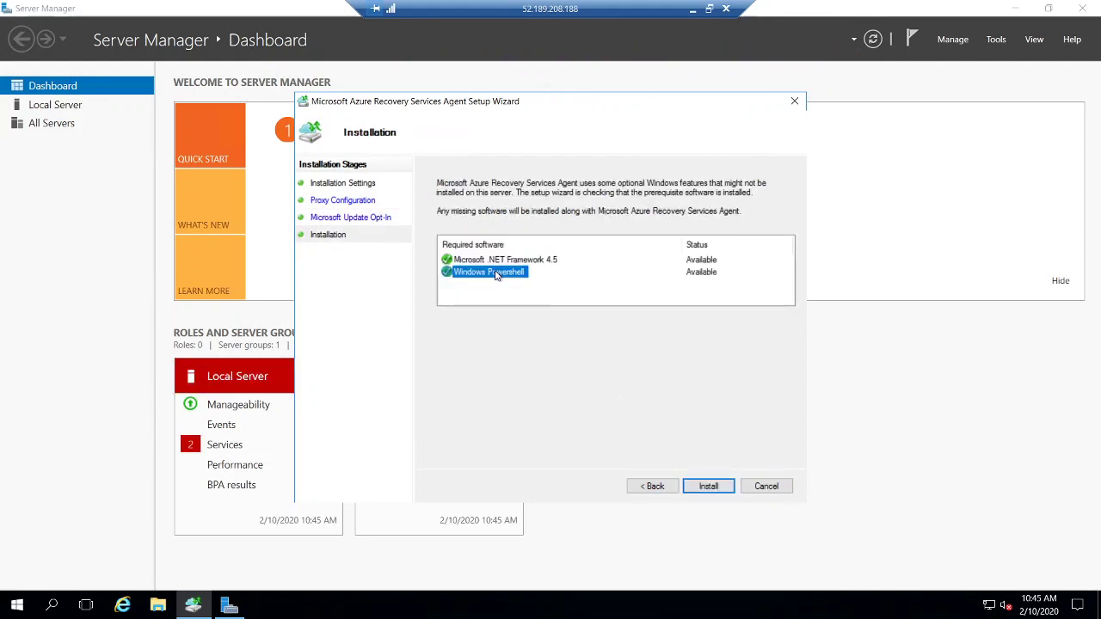
left_click(710, 489)
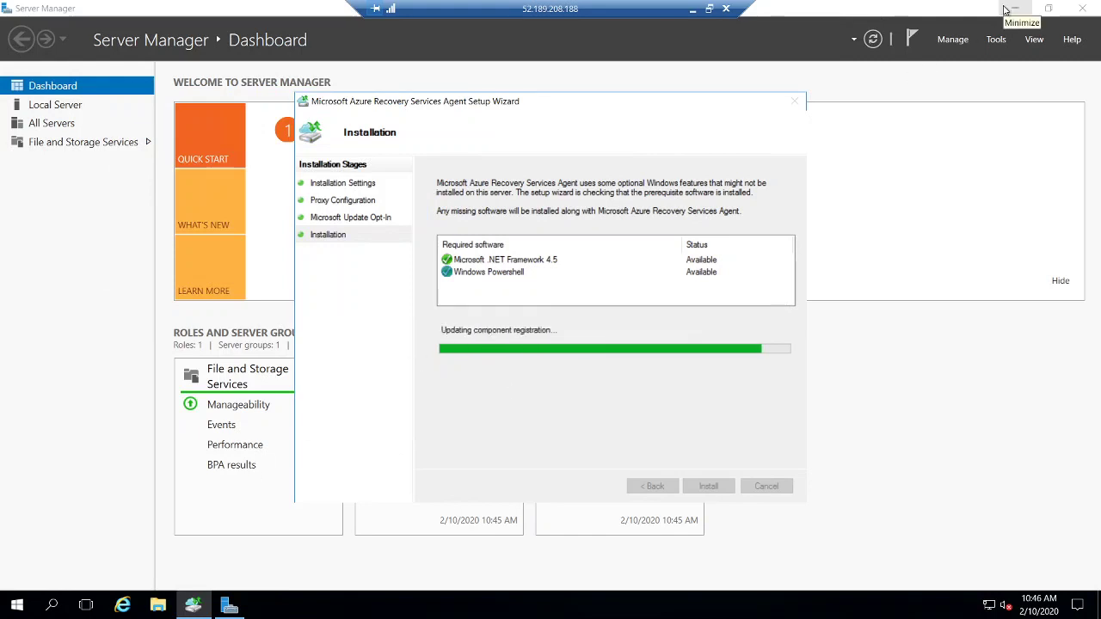
Open the azbackauseastvault001 VaultCredentials file from the vm003 desktop in Notepad and examine its vault details and AadAuthority URL.
left_click(1005, 9)
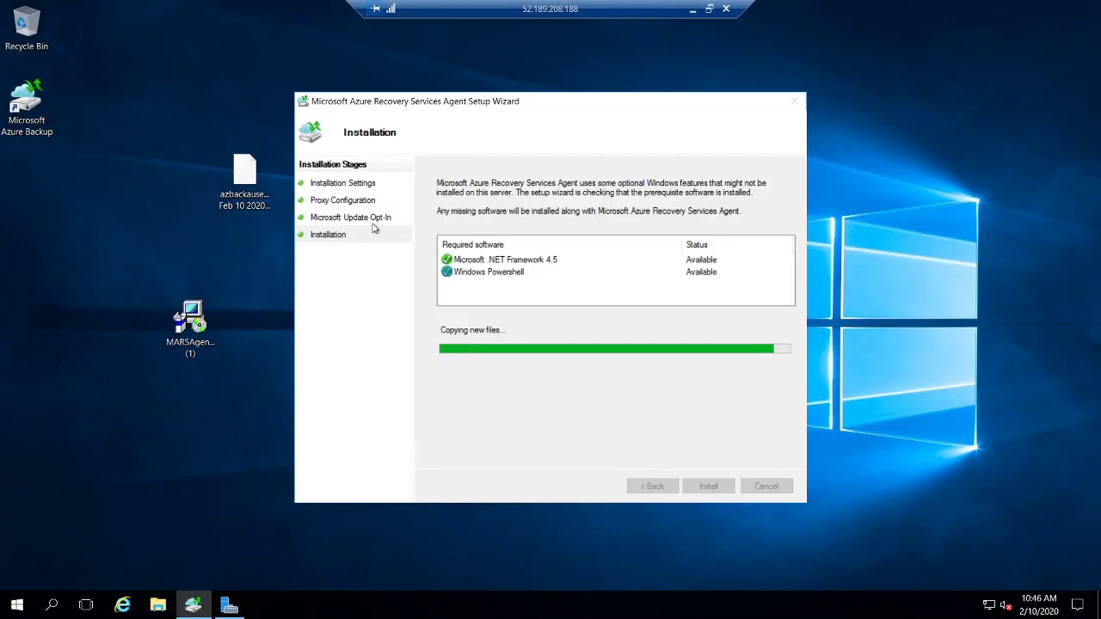
double_click(236, 189)
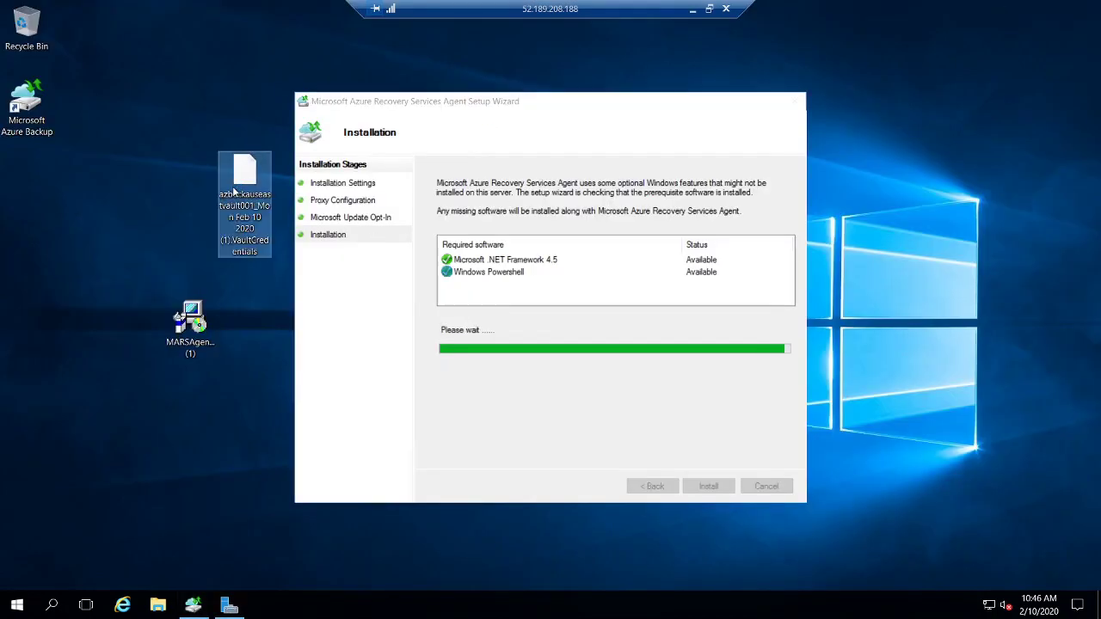
left_click(508, 238)
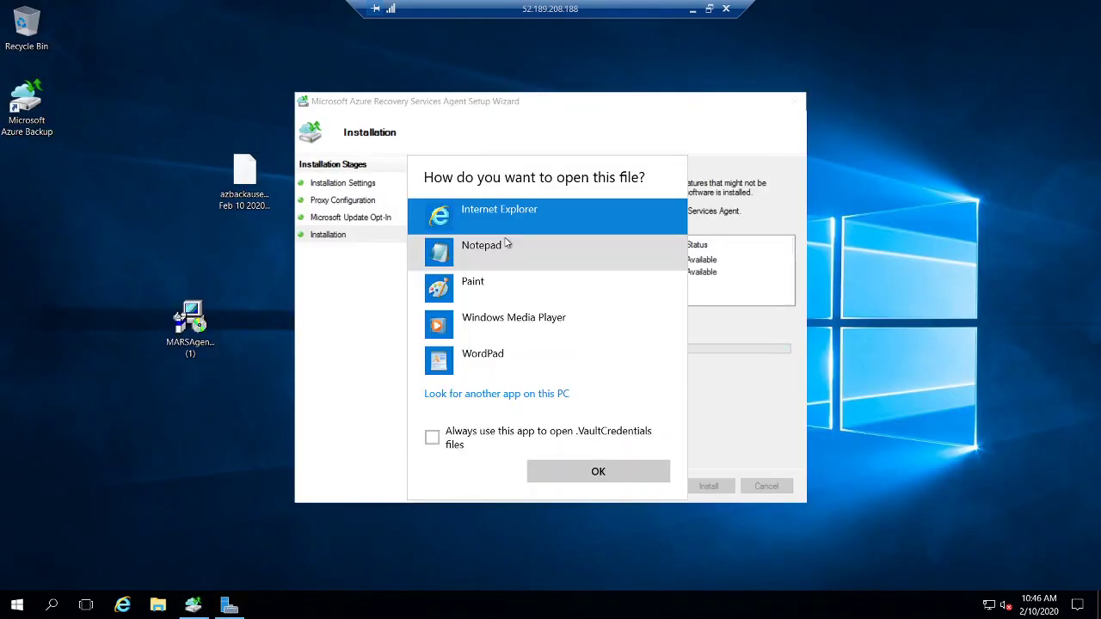
left_click(473, 262)
left_click(593, 474)
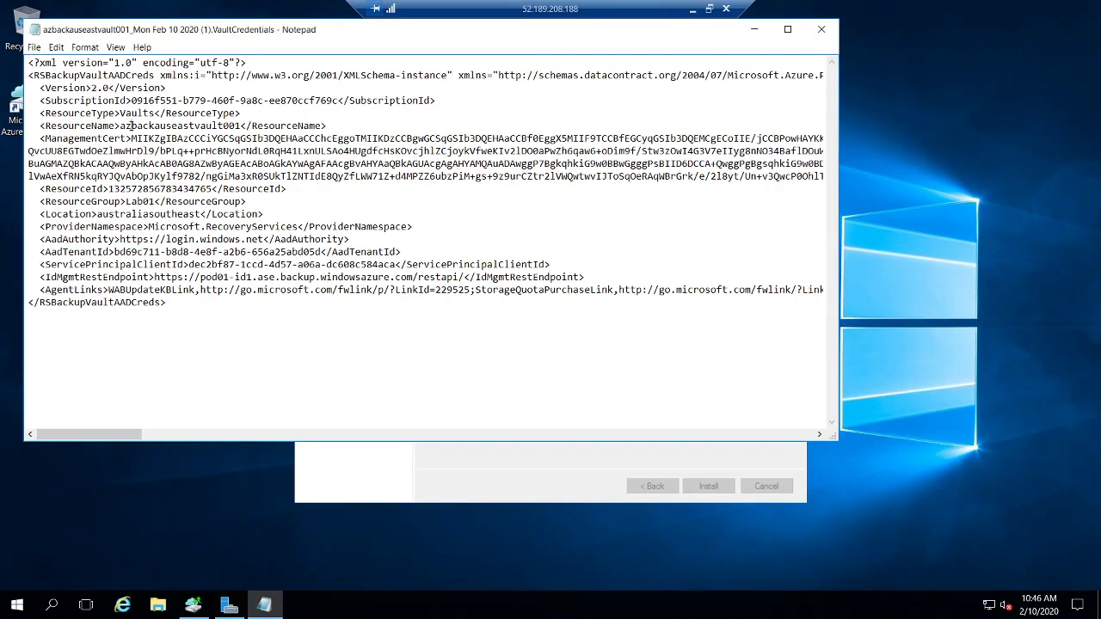
left_click(787, 30)
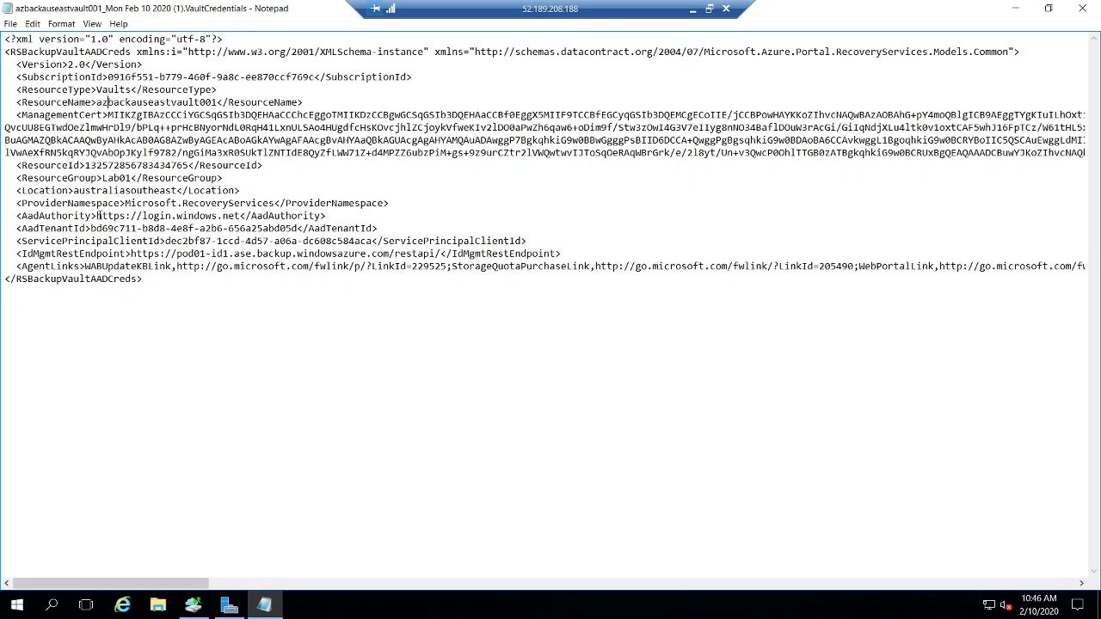
left_click_drag(98, 216, 238, 216)
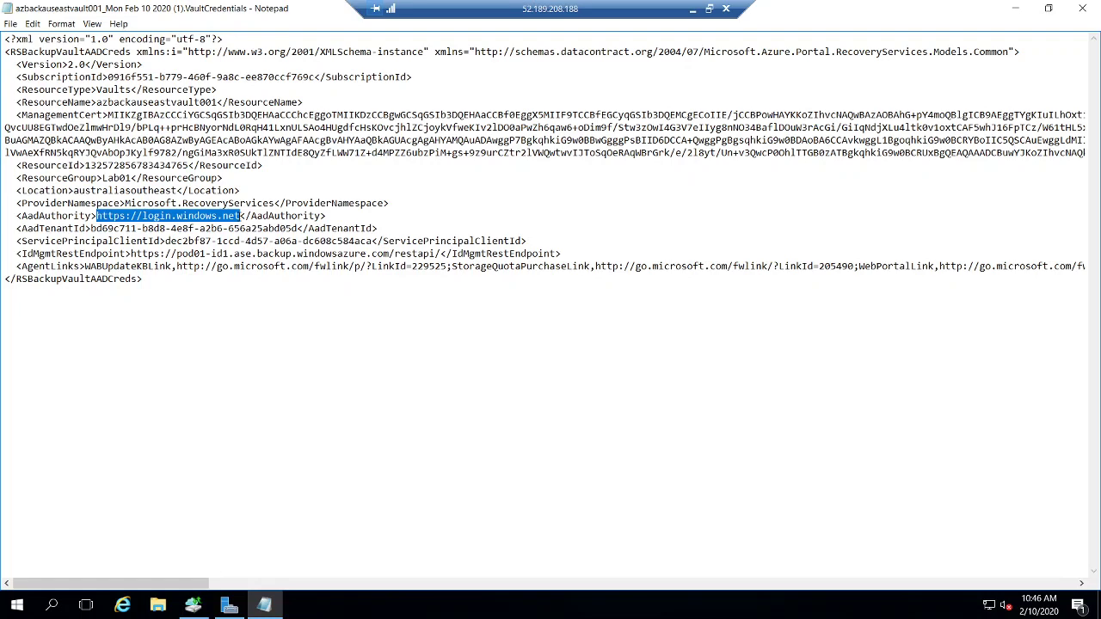
Switch to the MARS agent documentation in the local browser and review the URLs and IP addresses required for internet access.
left_click(694, 11)
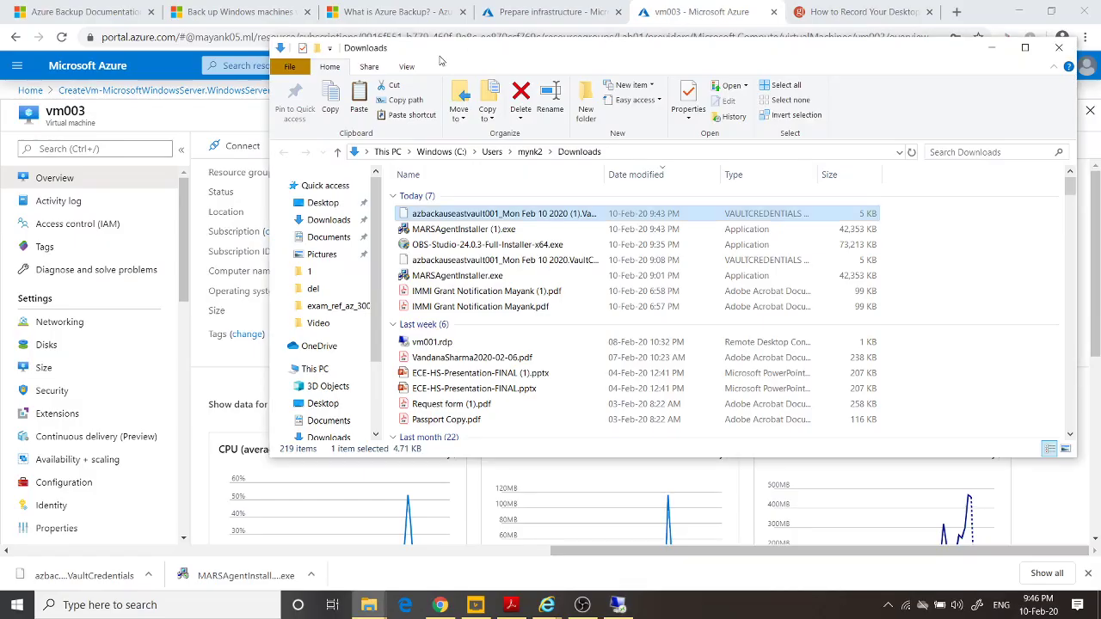
left_click(250, 10)
left_click(488, 409)
scroll(489, 409, "down", 4)
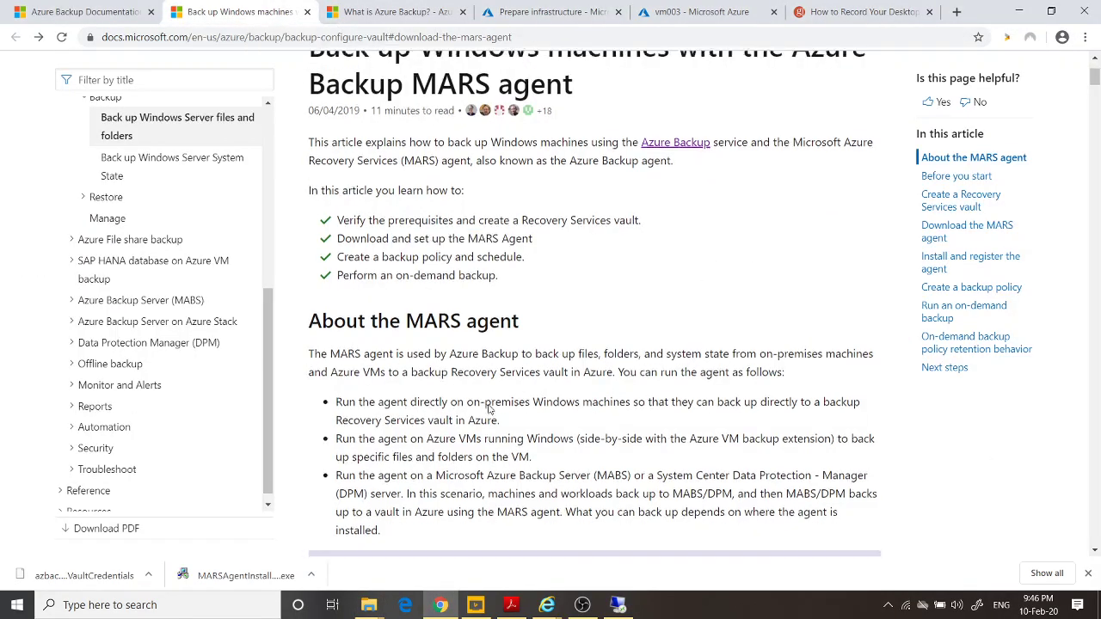
scroll(489, 409, "up", 4)
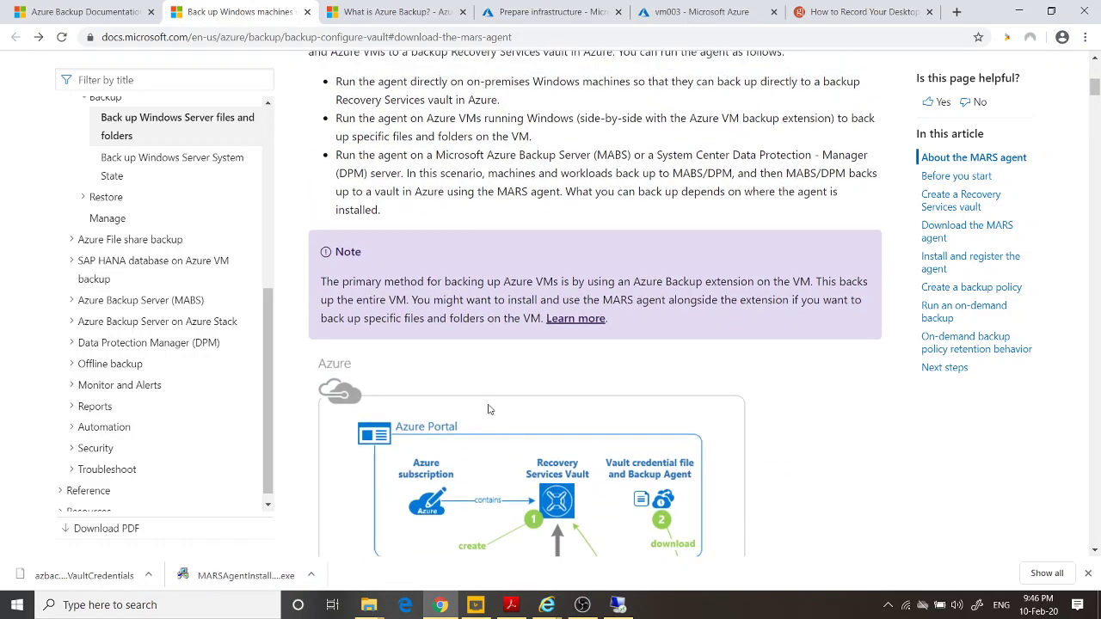
scroll(488, 405, "down", 5)
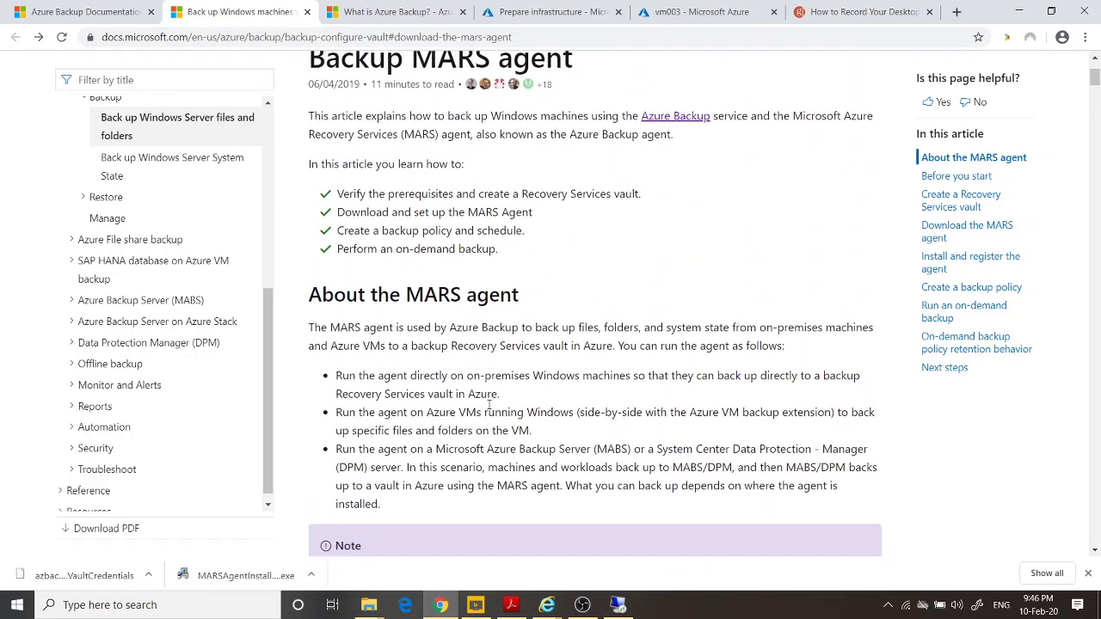
scroll(488, 409, "down", 5)
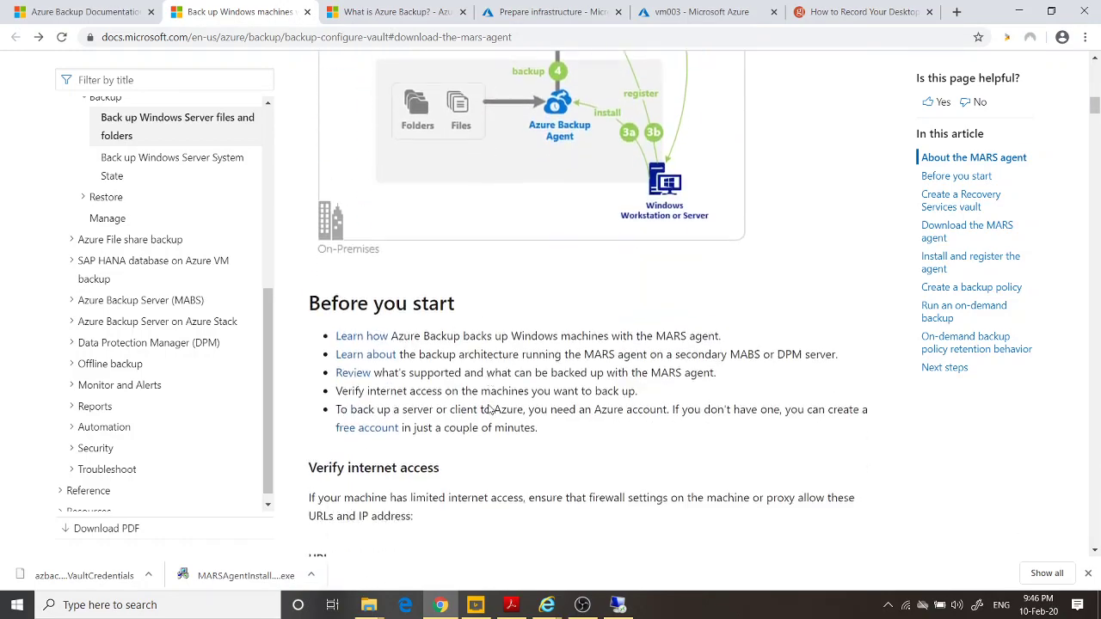
scroll(488, 405, "down", 2)
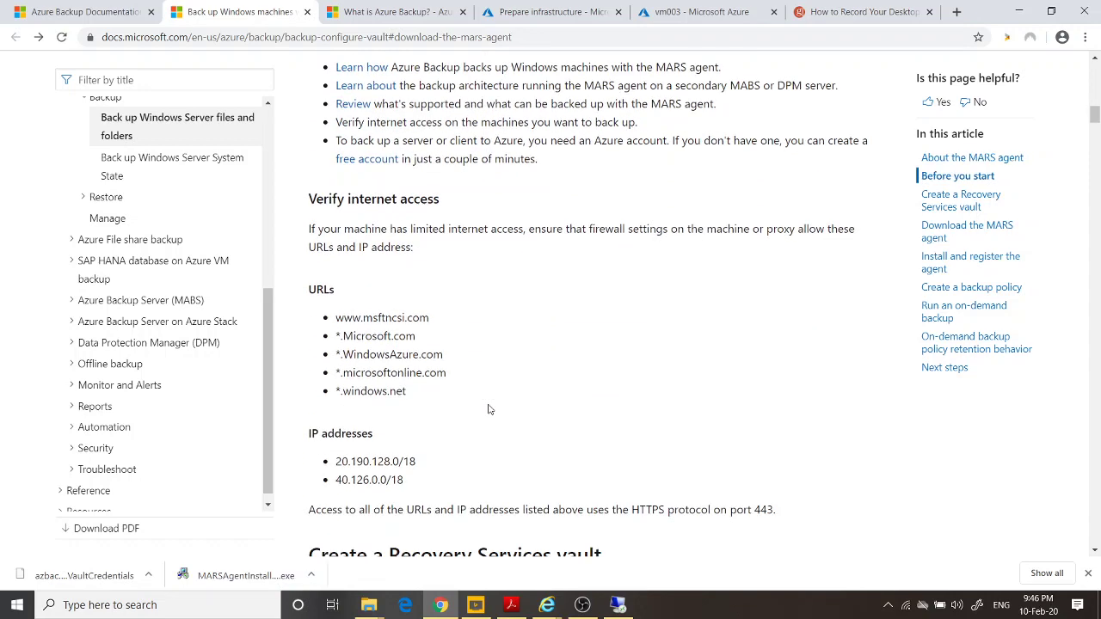
left_click_drag(337, 320, 408, 395)
scroll(414, 395, "down", 2)
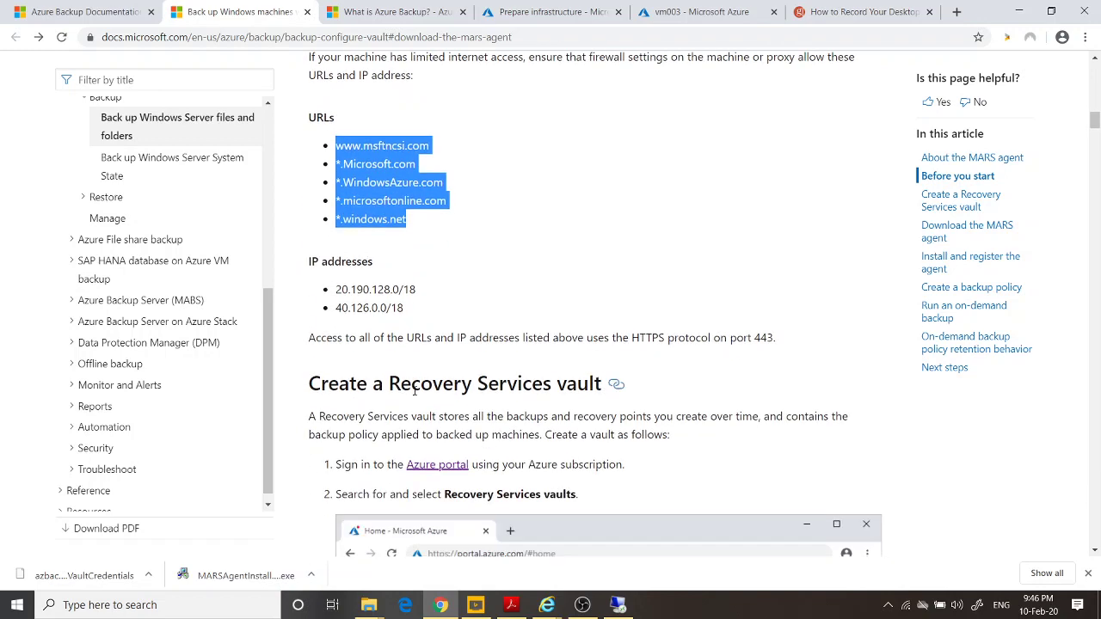
left_click(339, 293)
left_click_drag(338, 292, 389, 322)
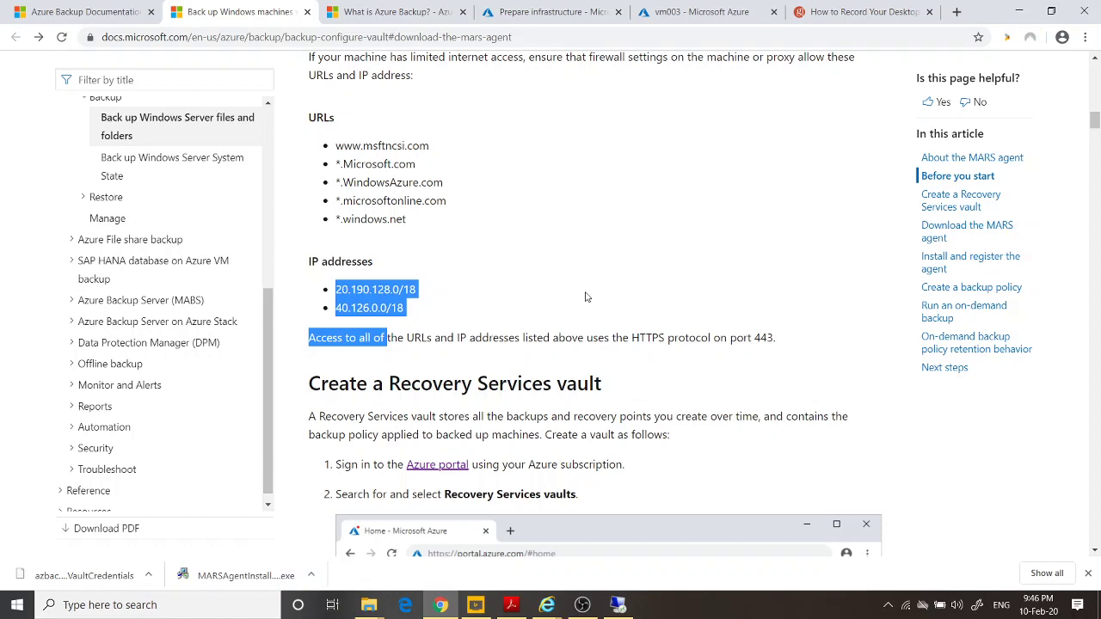
Return to the vm003 remote session, close the credentials file and proceed from the agent setup to server registration.
left_click(618, 605)
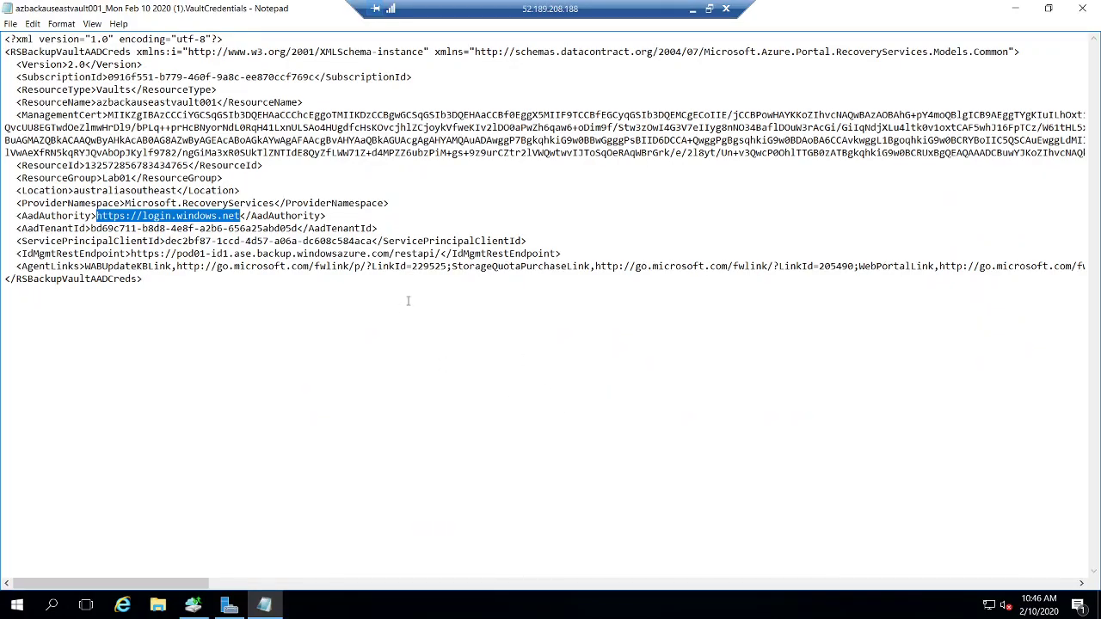
left_click(1090, 16)
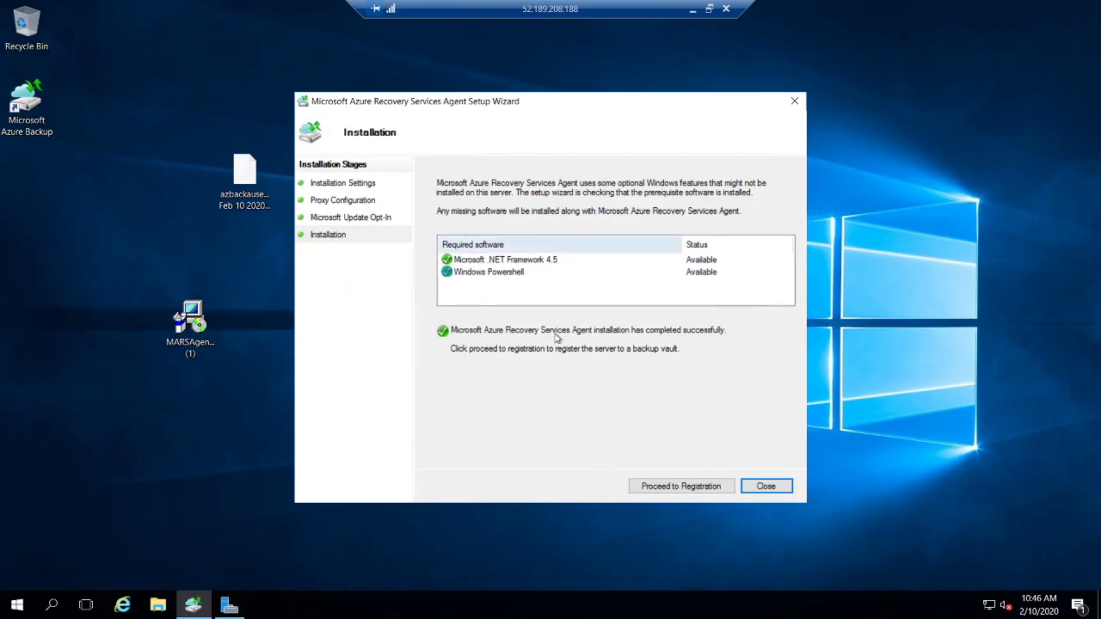
left_click(688, 489)
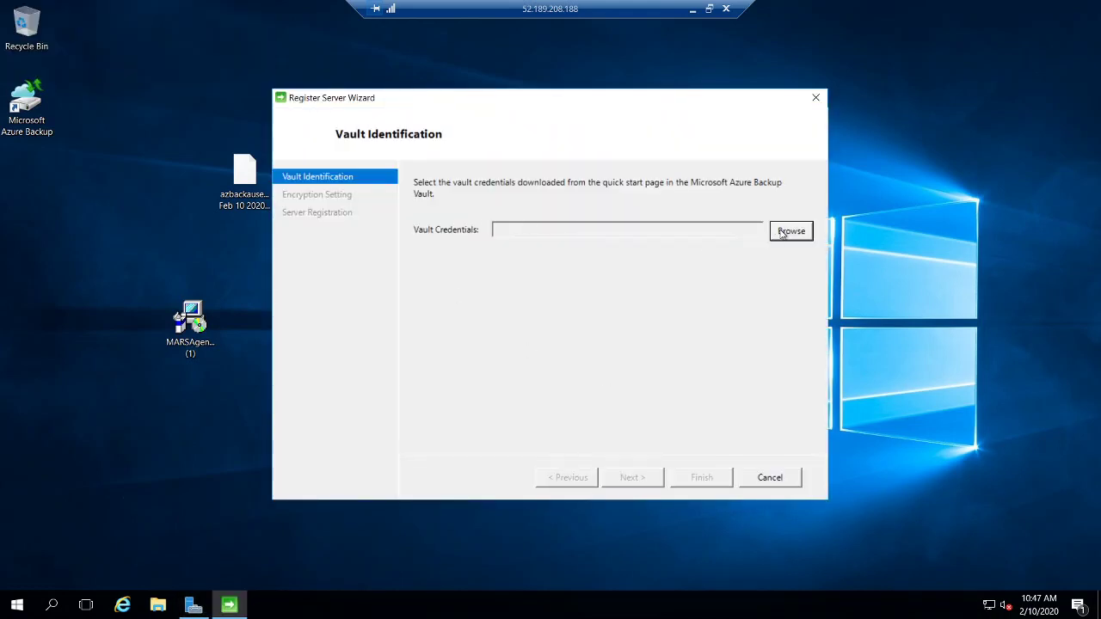
Select azbackauseastvault001_Mon Feb 10 2020 (1).VaultCredentials from the desktop as the vault credentials and continue to the encryption settings.
left_click(783, 233)
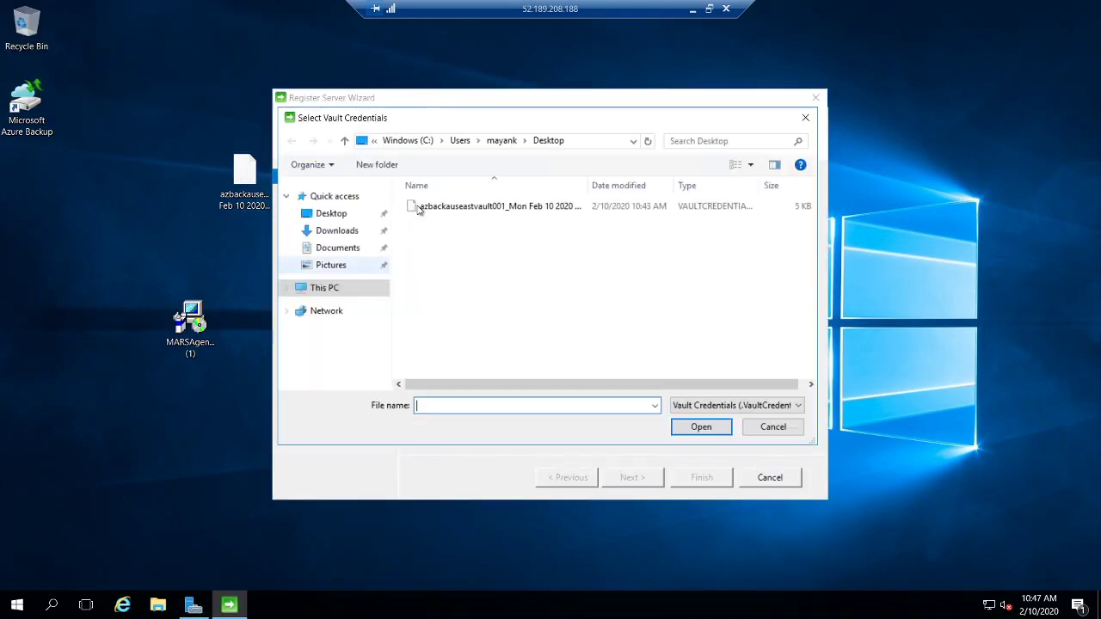
left_click(423, 208)
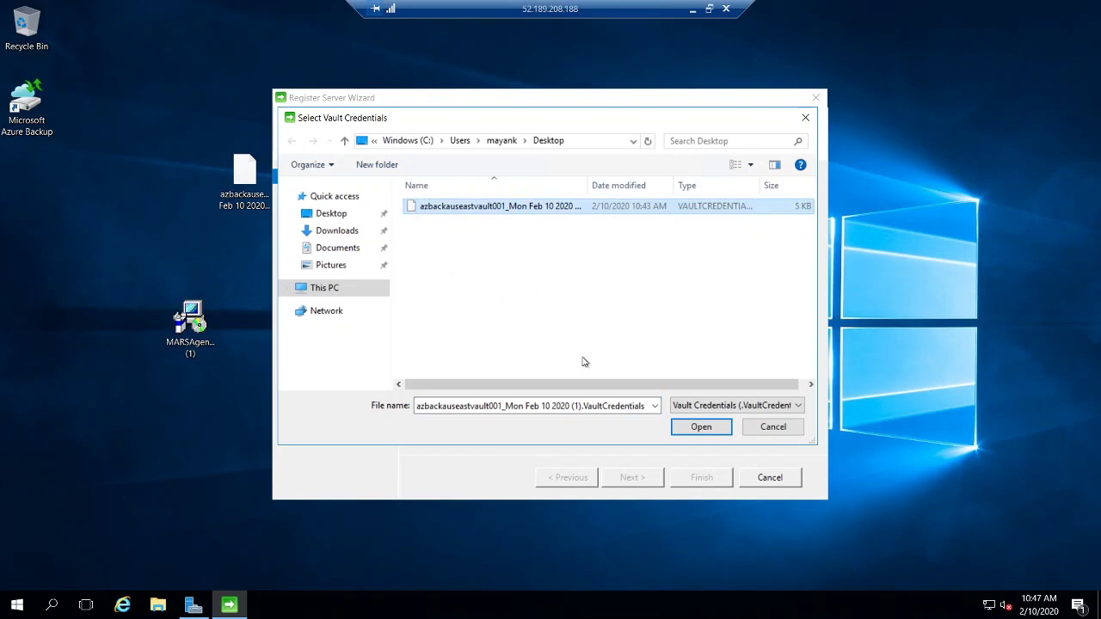
left_click(680, 426)
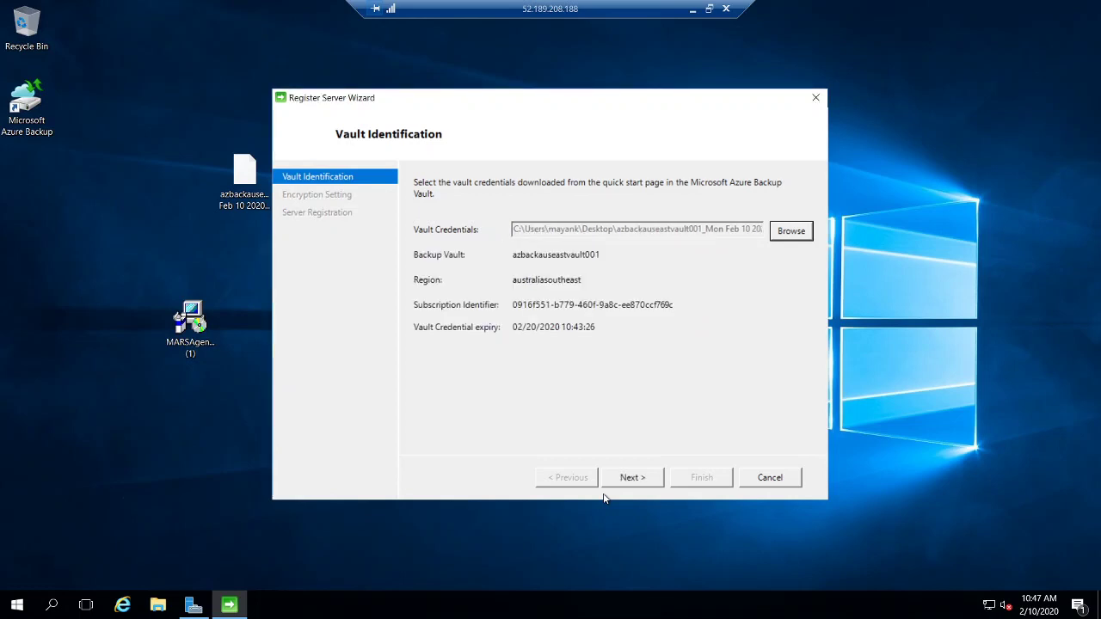
left_click(628, 485)
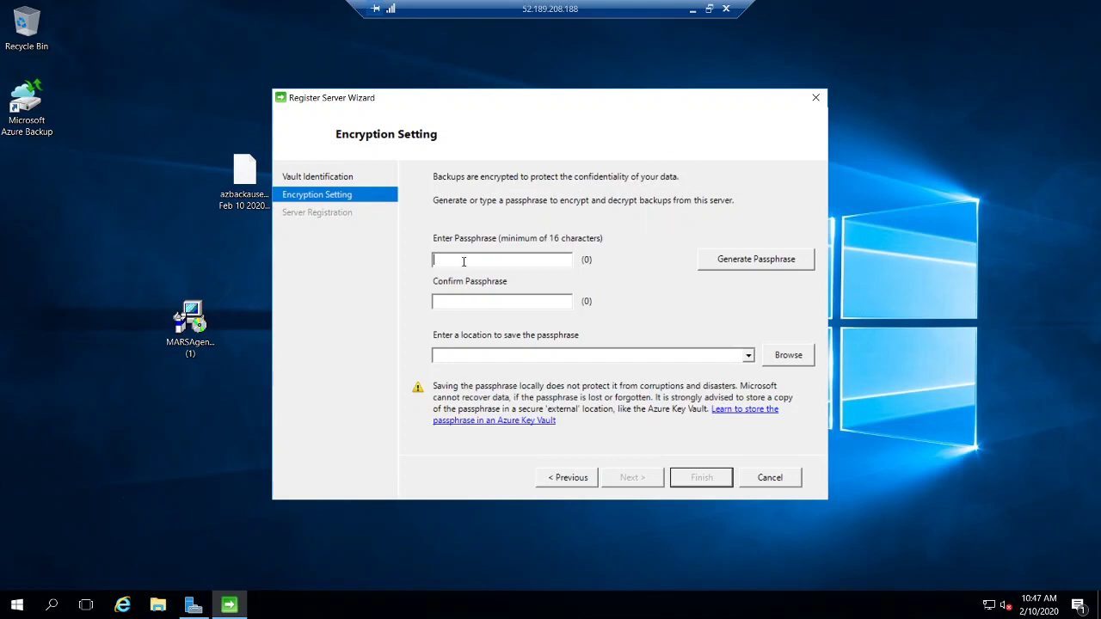
Generate an encryption passphrase, save it to the vm003 desktop, and finish the registration, agreeing to store the passphrase locally.
left_click(756, 261)
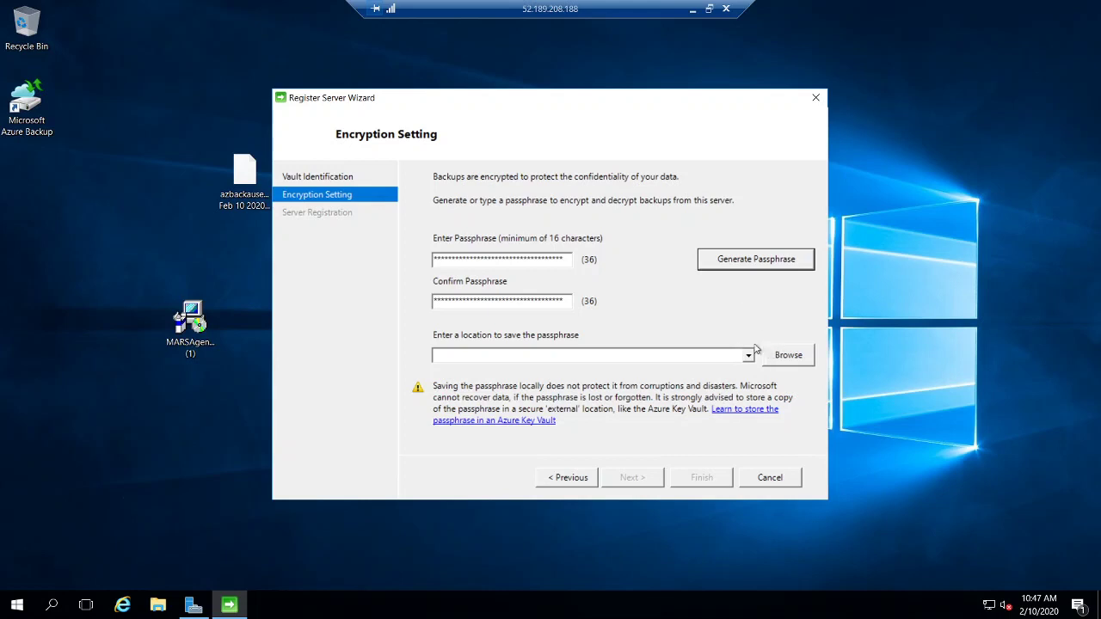
left_click(786, 361)
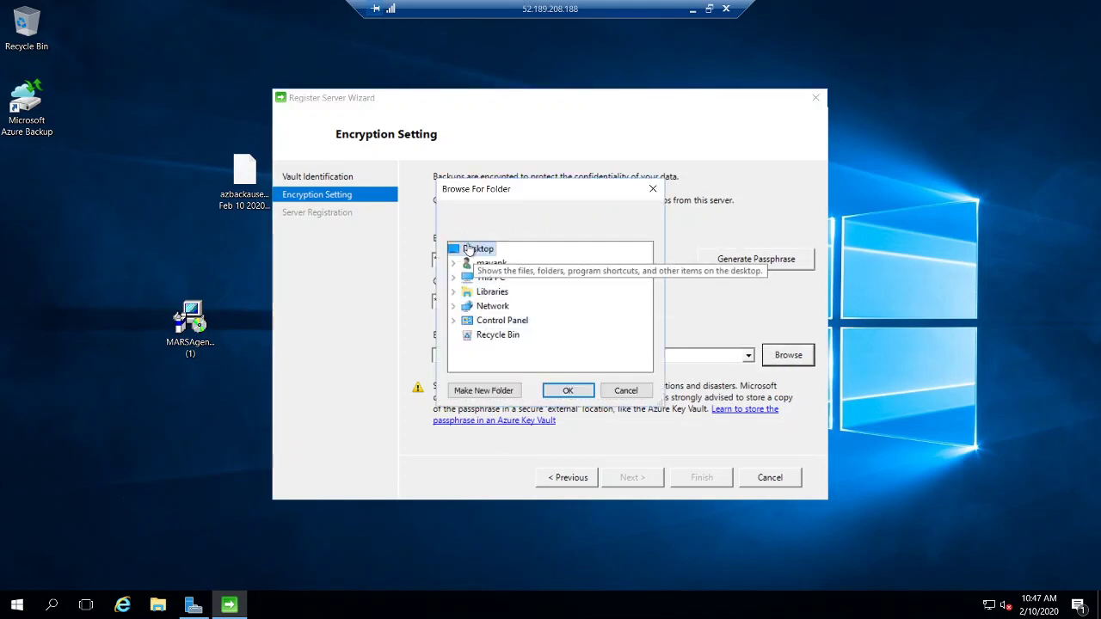
left_click(567, 393)
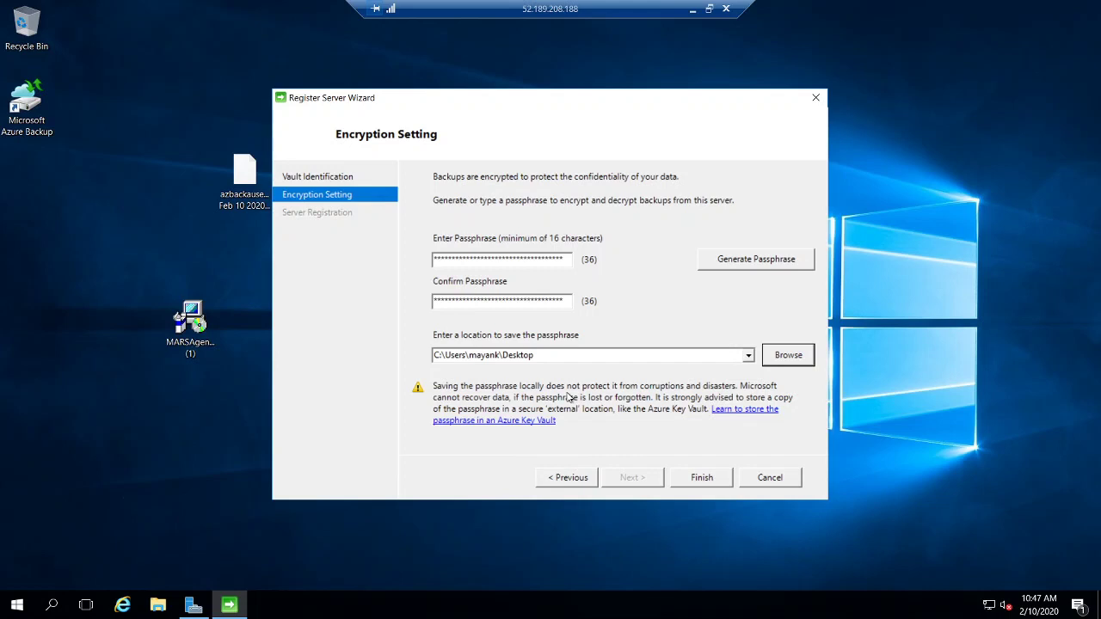
left_click(688, 478)
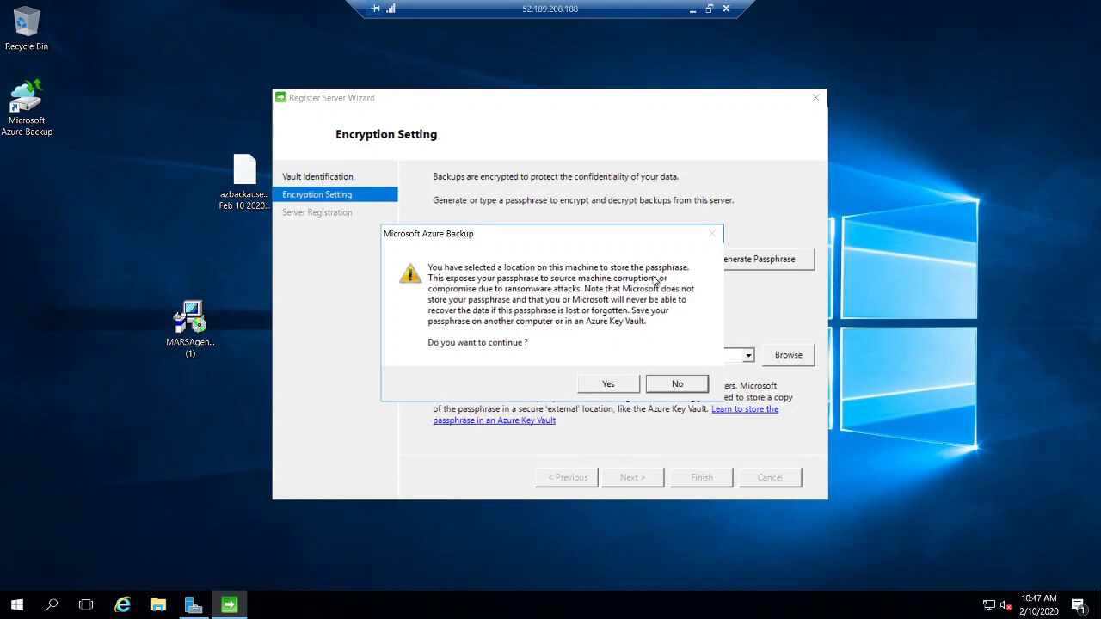
left_click(602, 384)
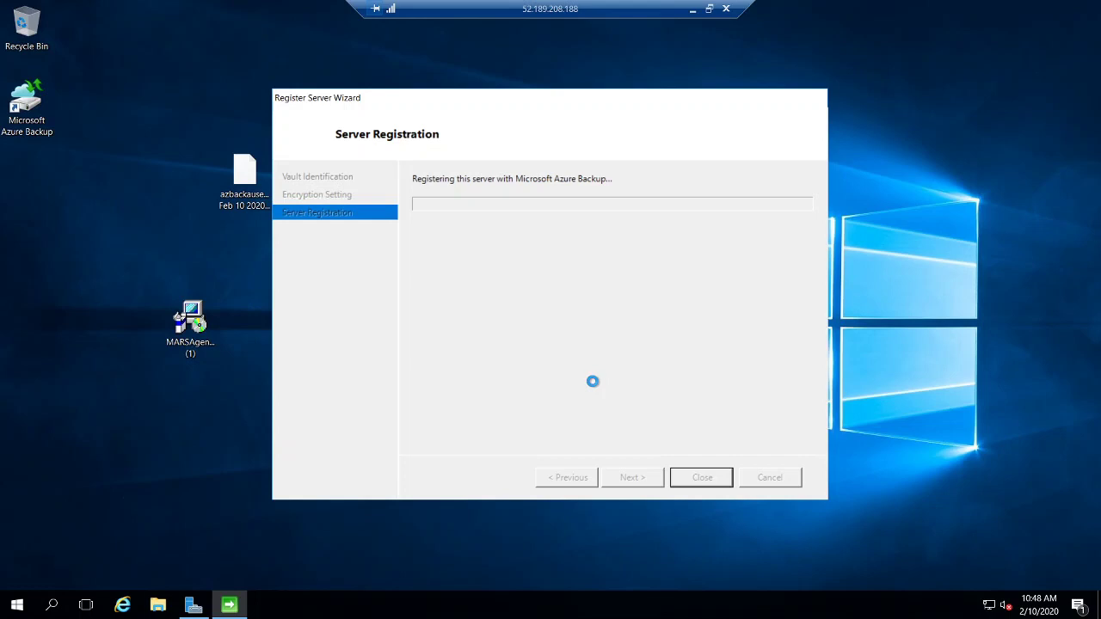
Switch to the local Azure portal, open the azbackauseastvault001 vault's Backup items, and examine the Azure Virtual Machine entries.
left_click(709, 9)
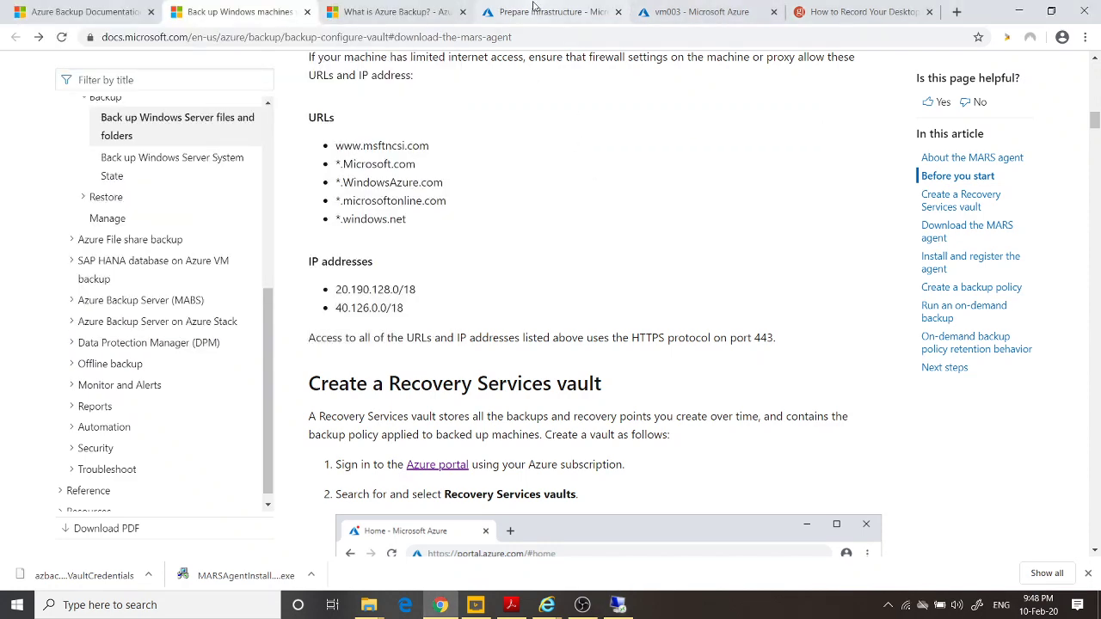
left_click(534, 8)
left_click(676, 9)
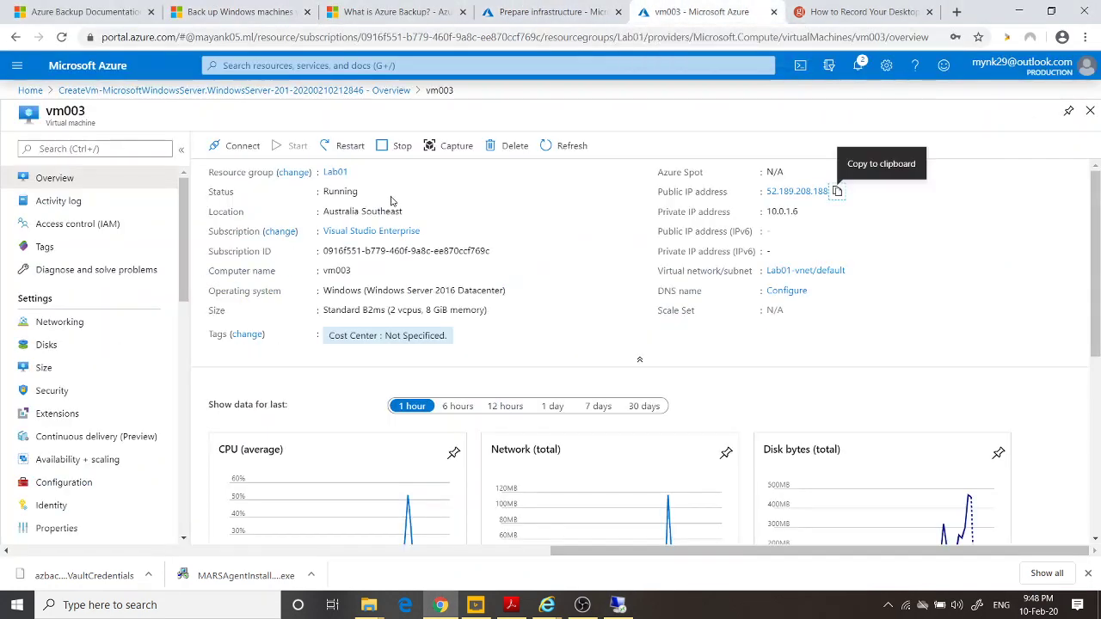
left_click(550, 11)
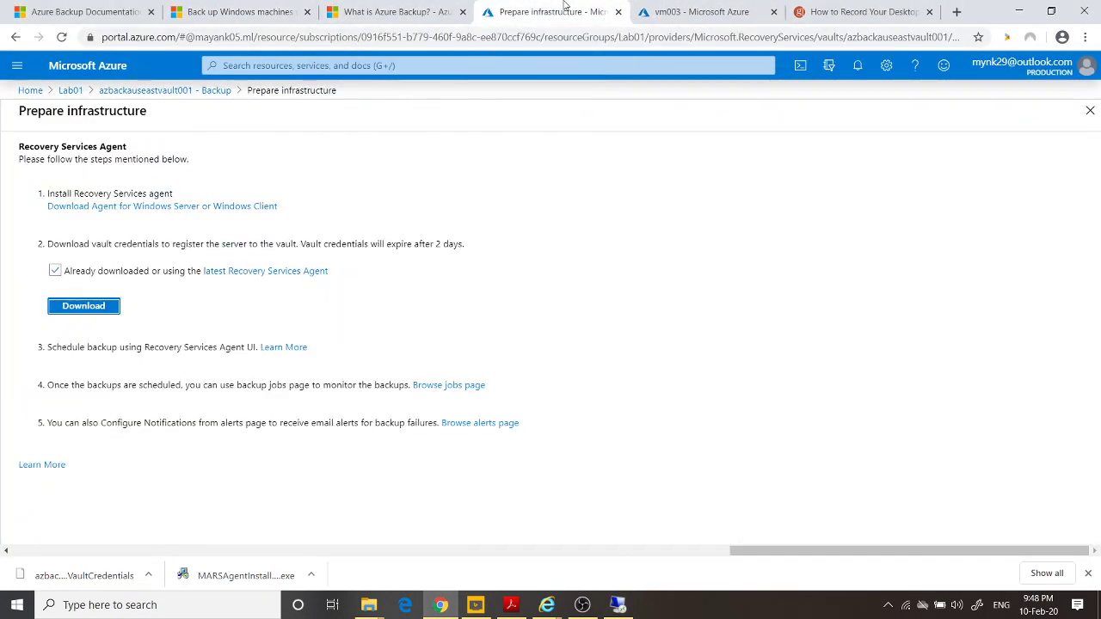
left_click(182, 94)
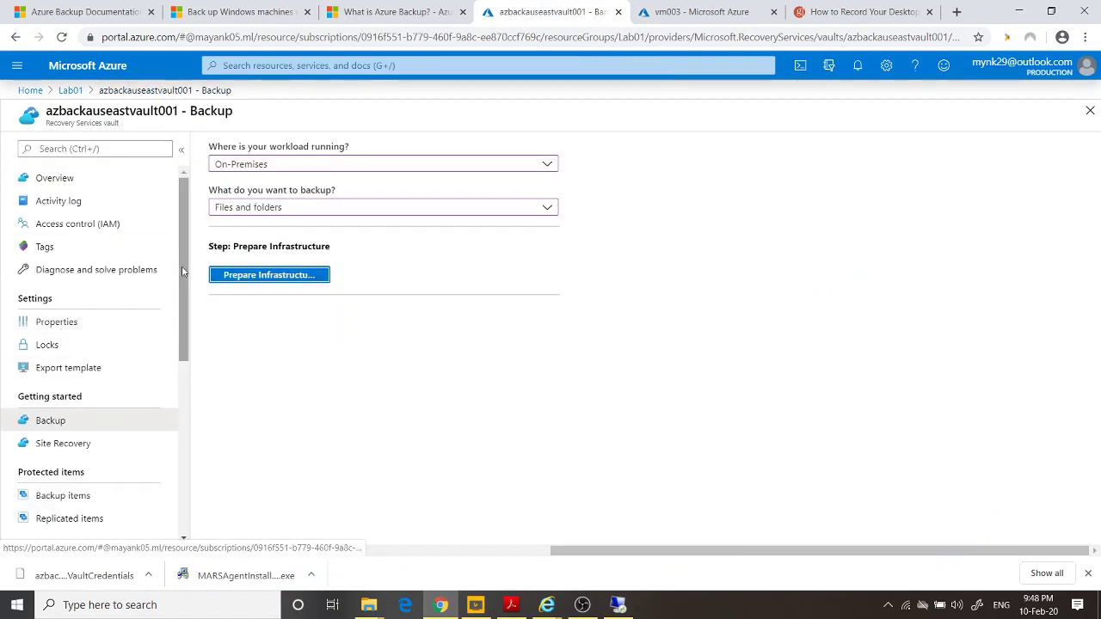
scroll(157, 275, "down", 1)
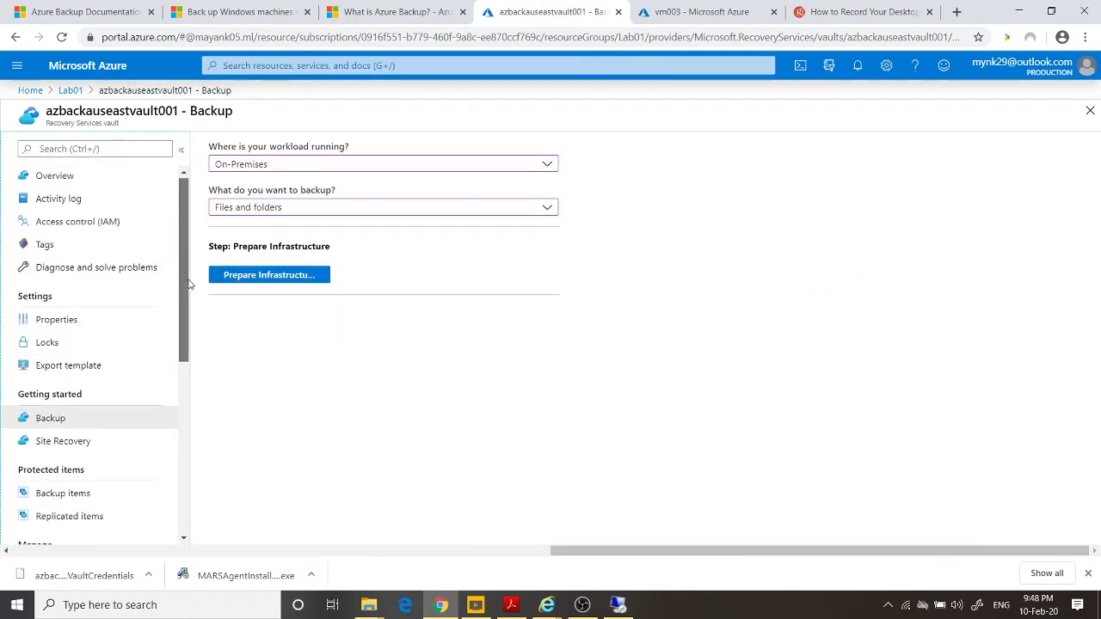
scroll(190, 297, "down", 2)
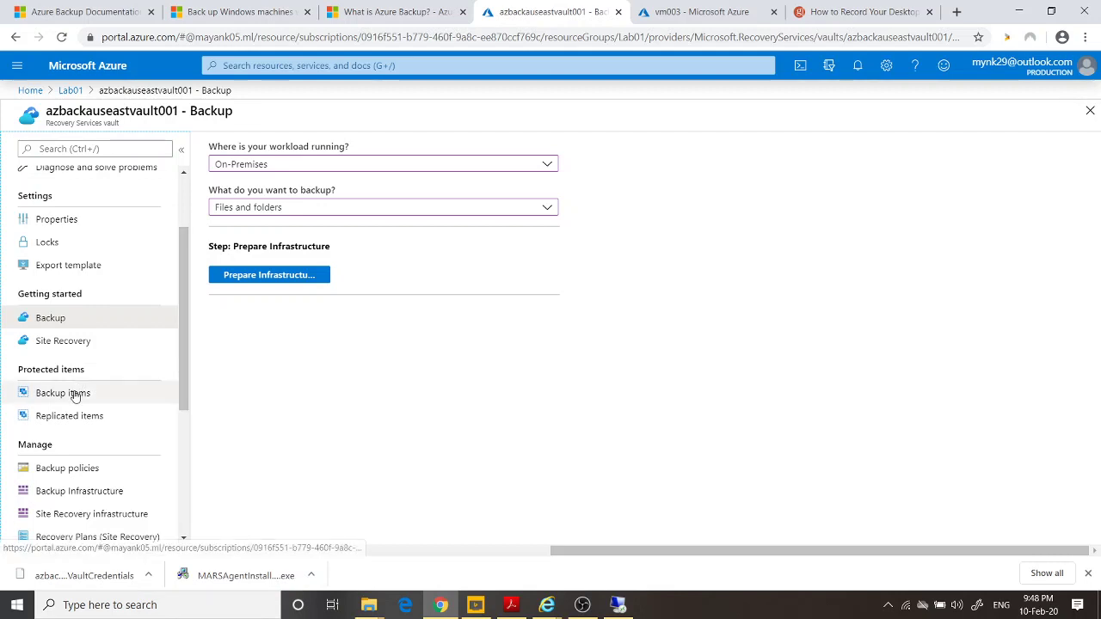
left_click(74, 395)
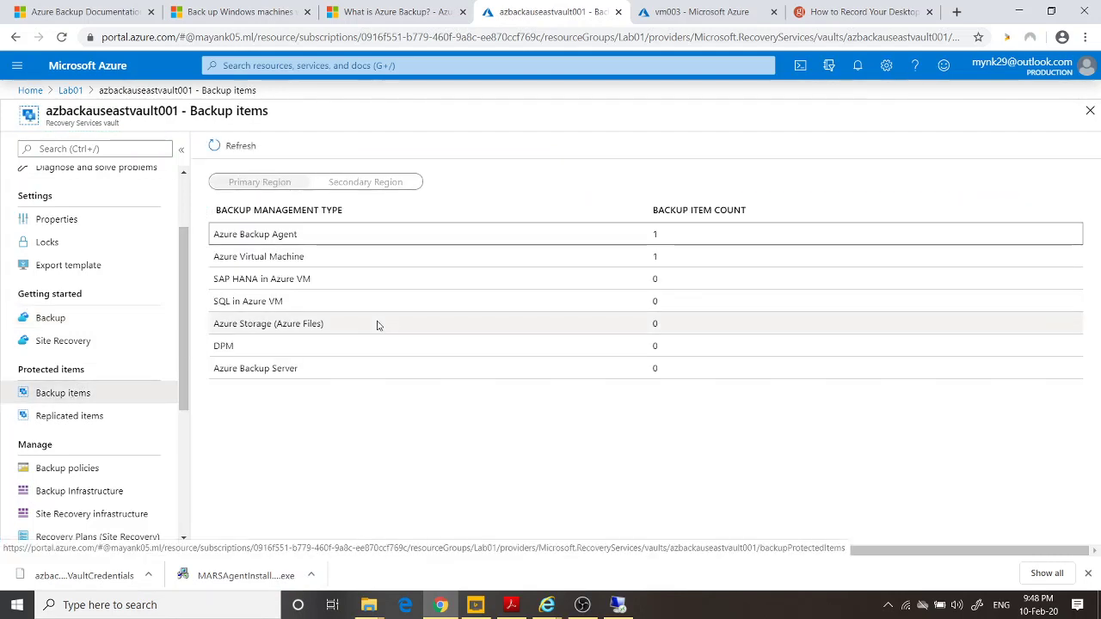
left_click(308, 259)
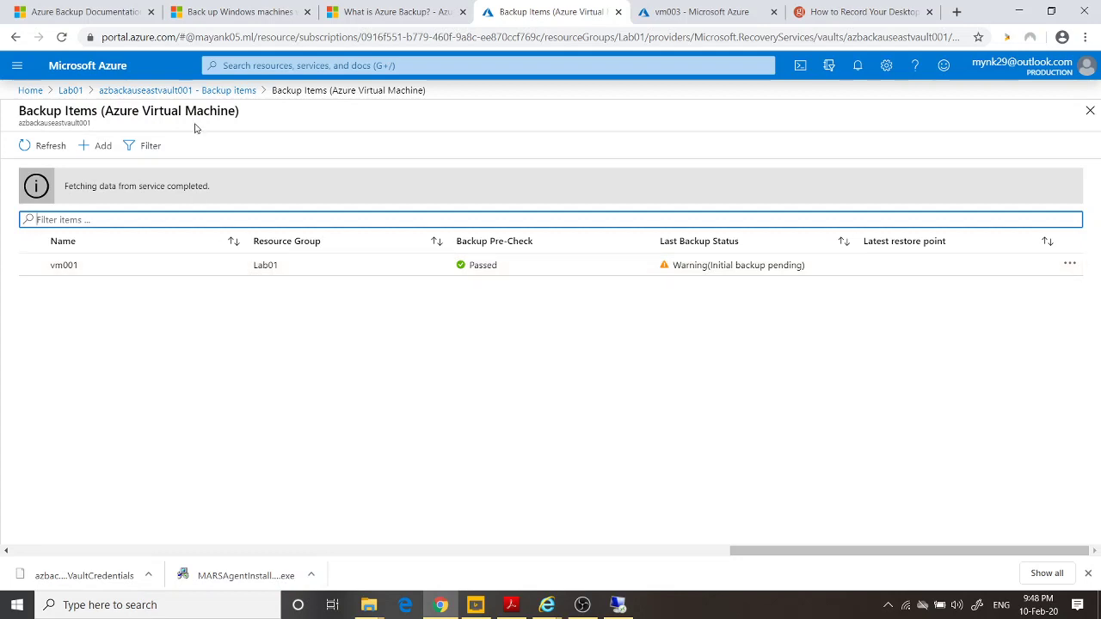
left_click(217, 93)
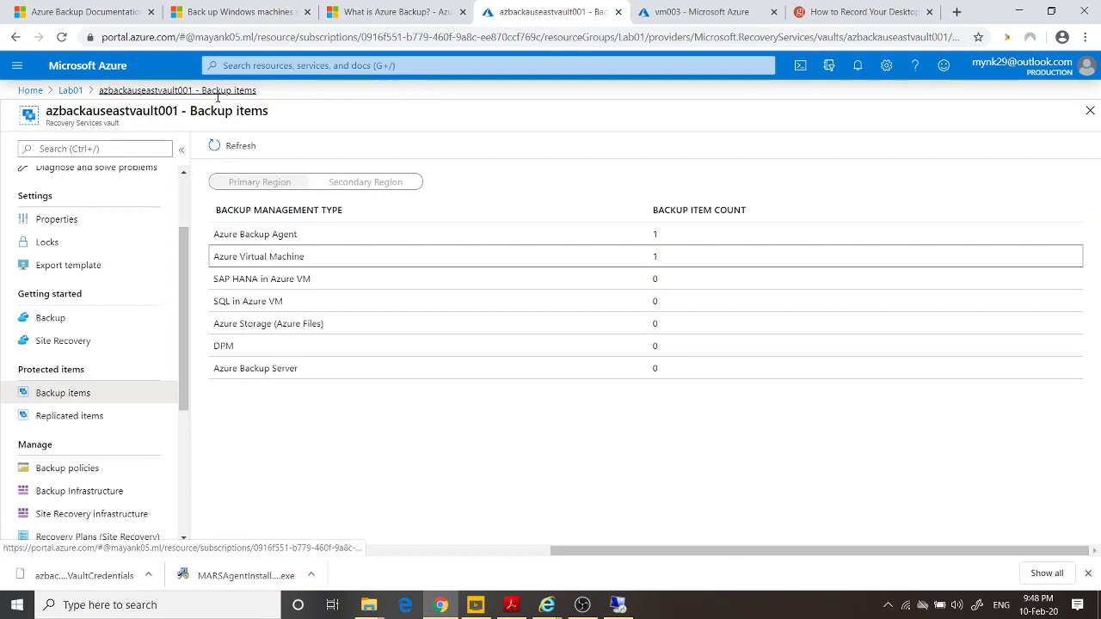
Open the vault's Azure Backup Agent items and examine the C:\ on vm002 entry, including its recovery points and item type.
left_click(276, 232)
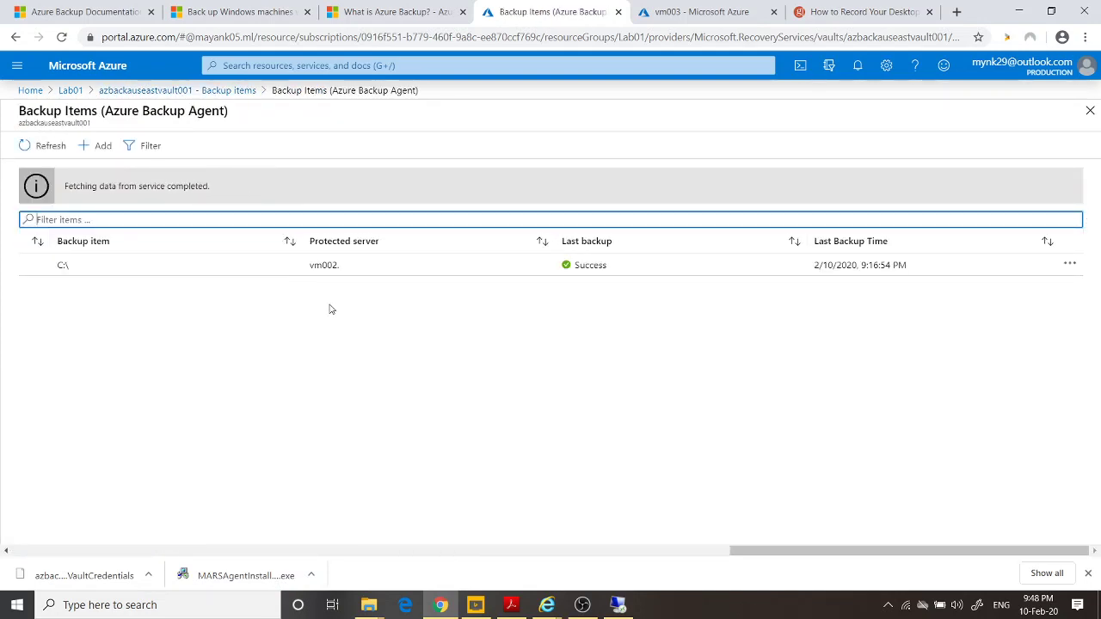
left_click(339, 265)
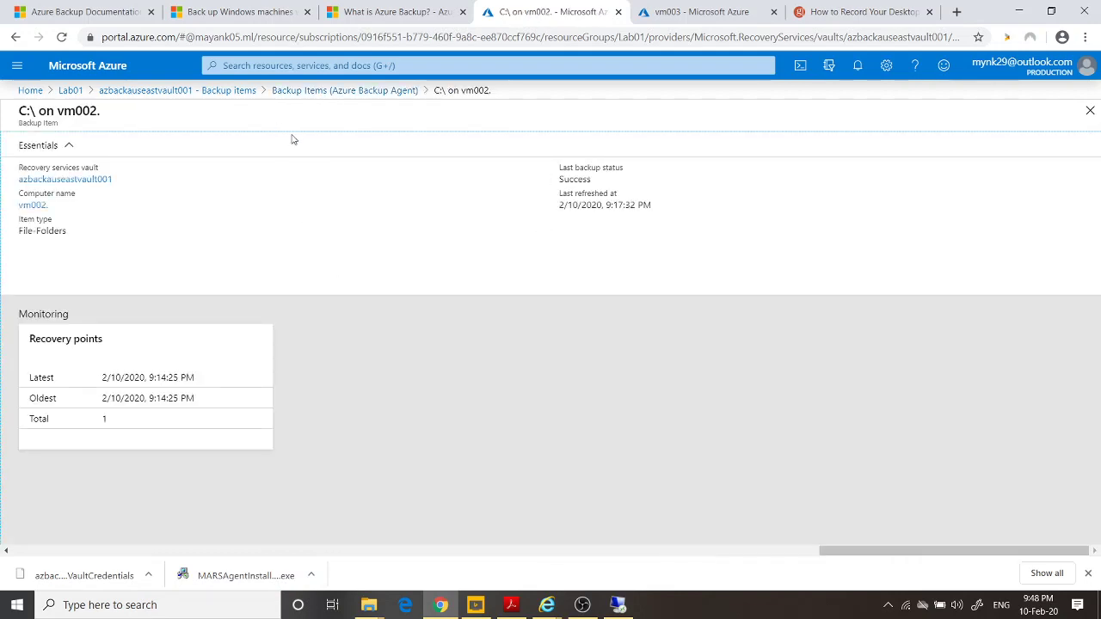
left_click(340, 92)
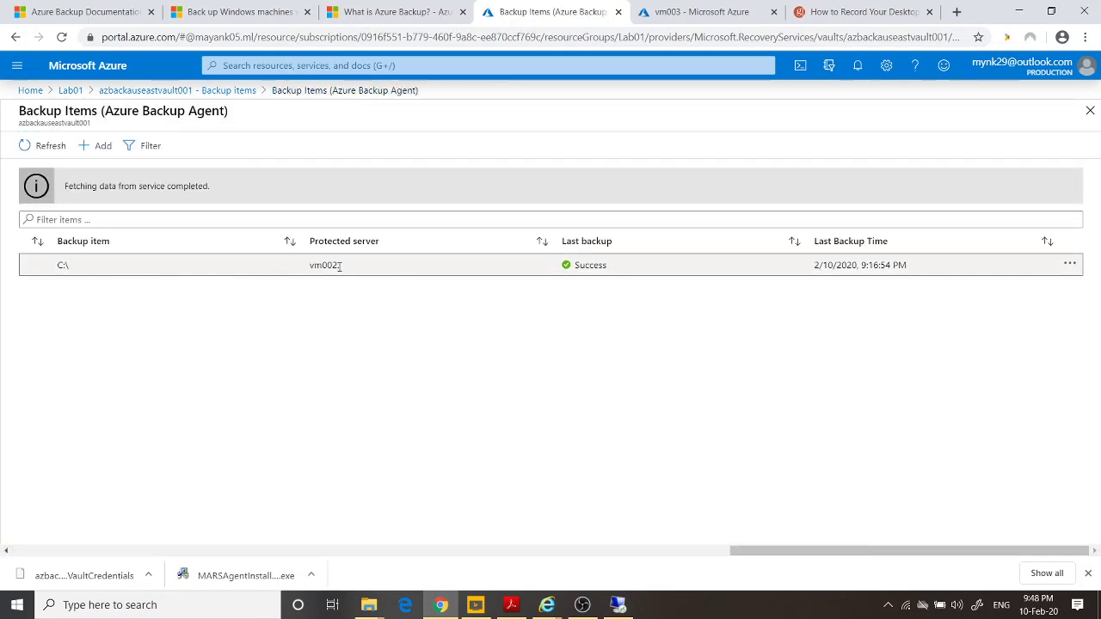
left_click(811, 273)
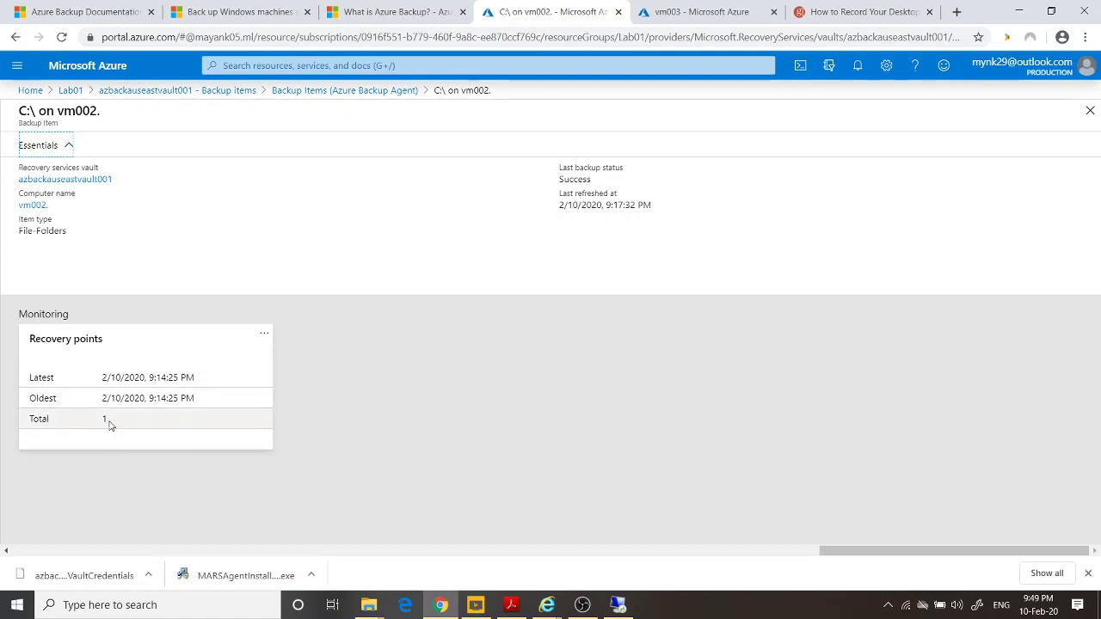
left_click(21, 233)
left_click_drag(20, 232, 59, 234)
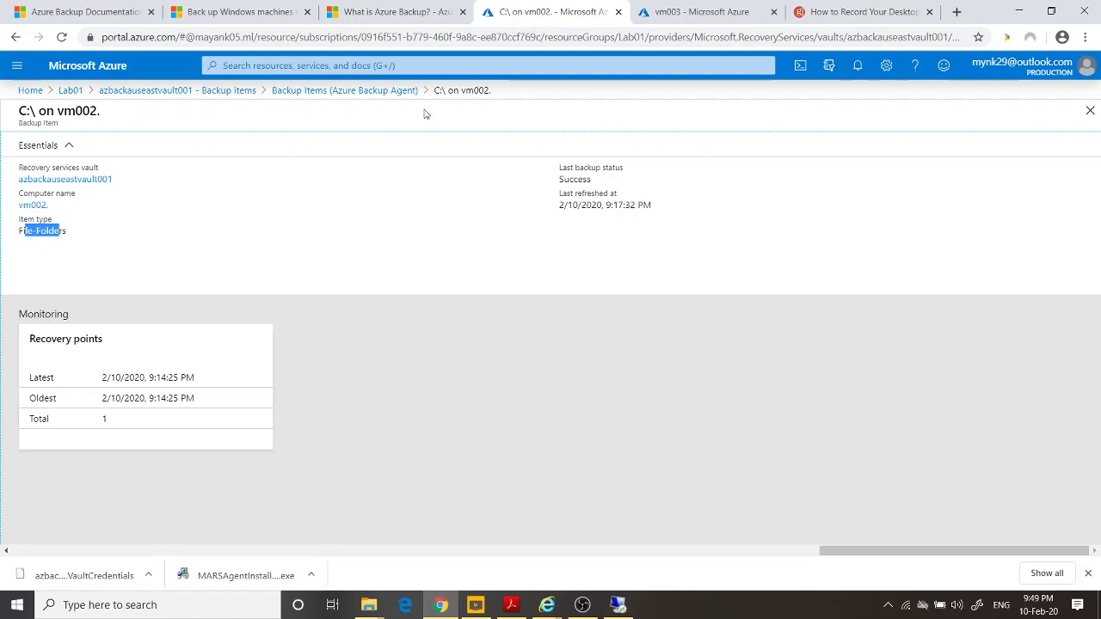
Switch to the vm003 remote session in full screen, check the server registration progress, and return to the local portal.
left_click(618, 605)
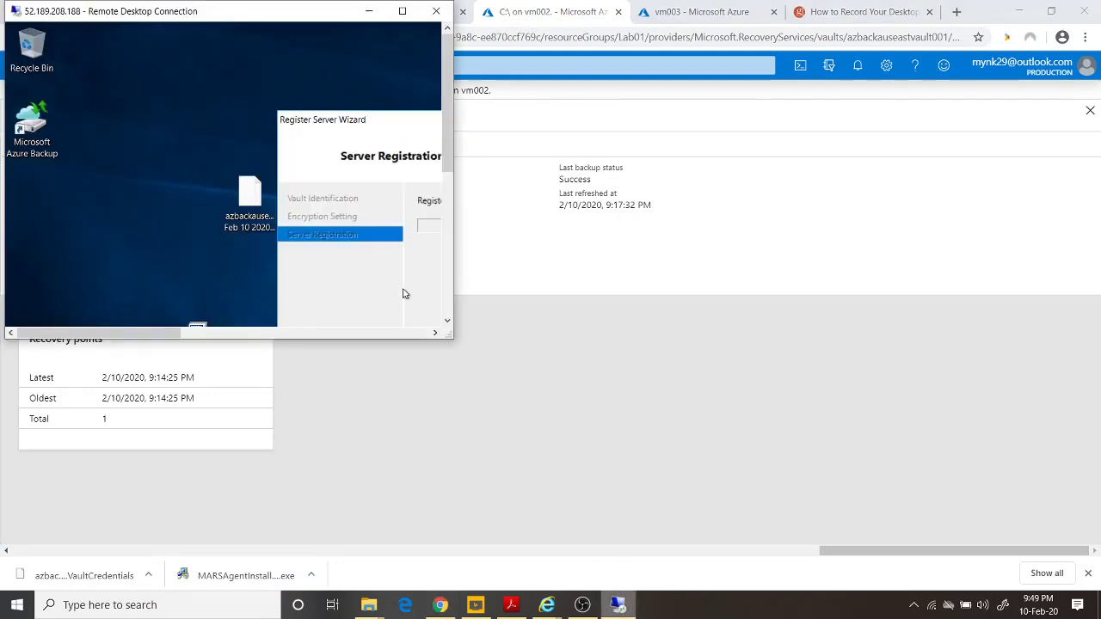
left_click(402, 11)
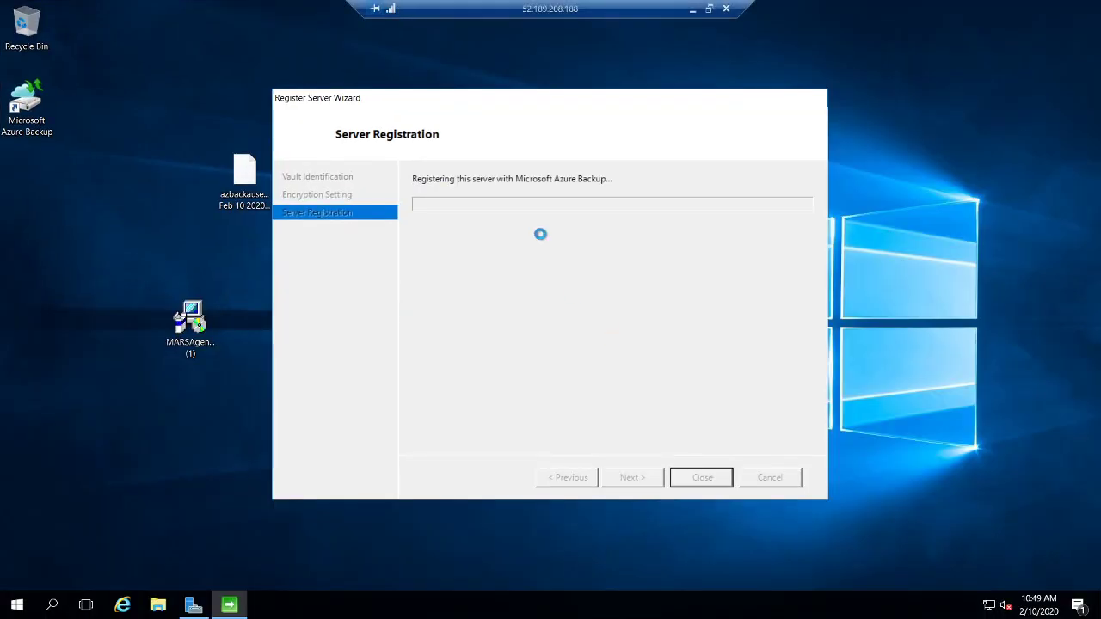
left_click(688, 10)
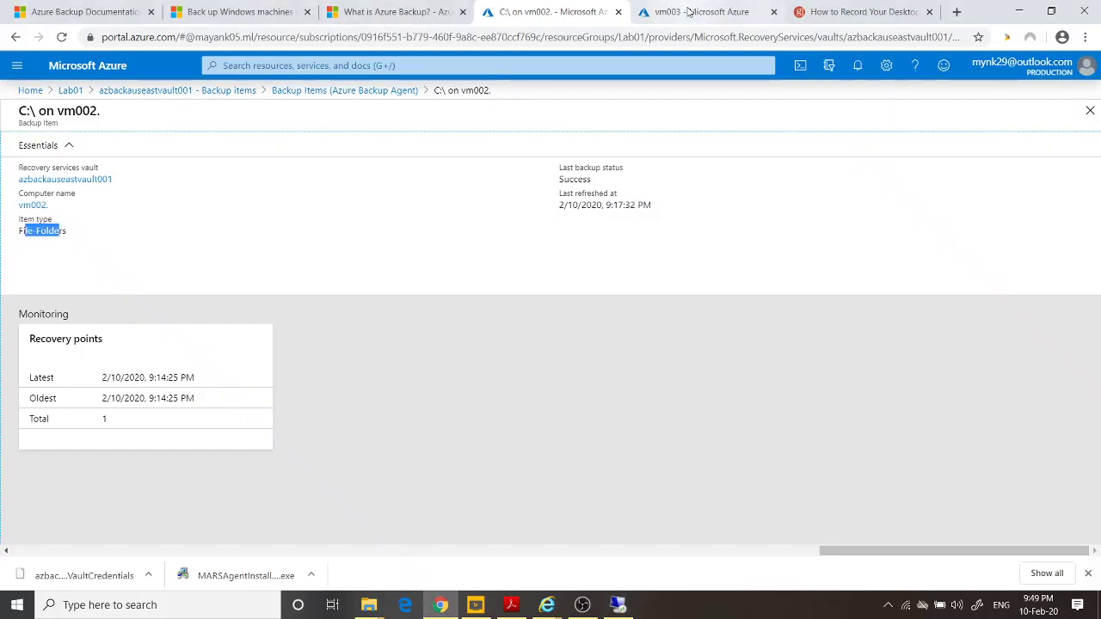
mouse_move(585, 608)
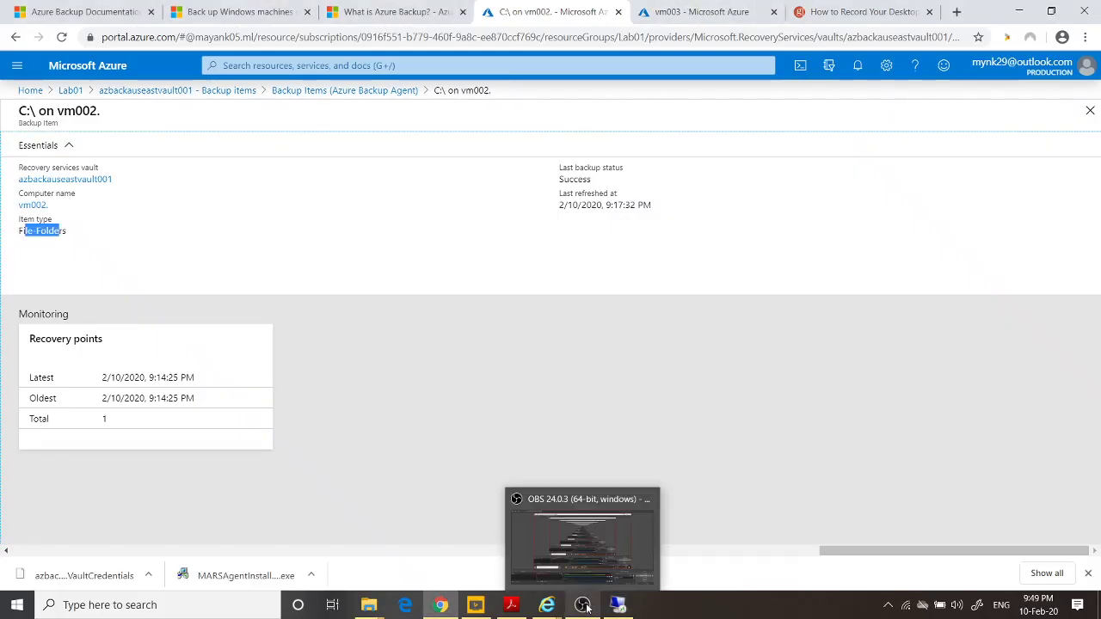
left_click(584, 526)
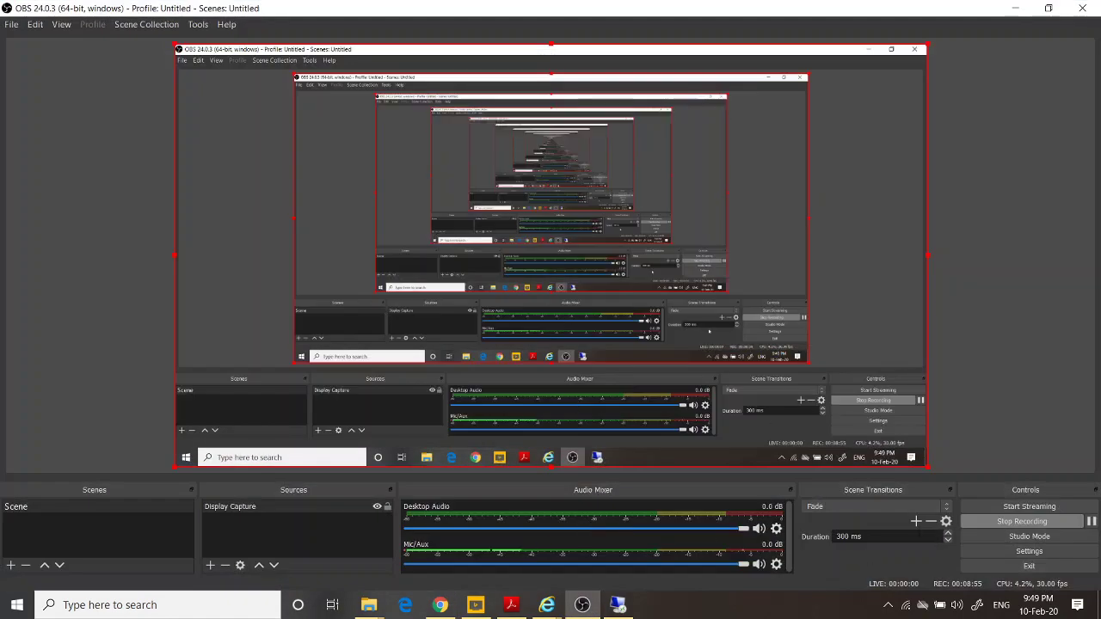